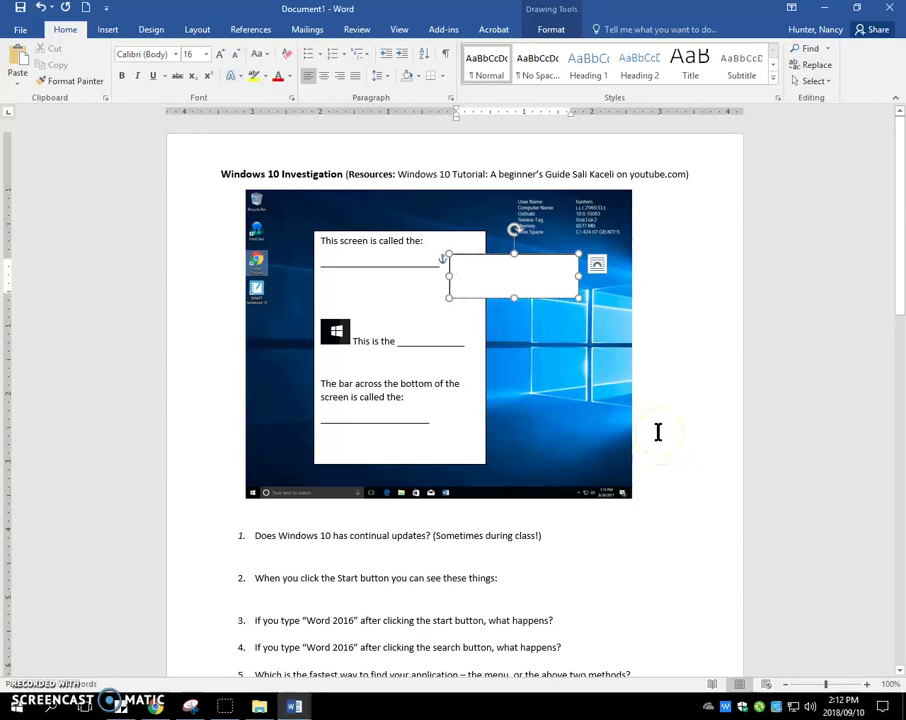
Minimize the worksheet to look at the desktop, then bring the Word window back.
left_click(822, 12)
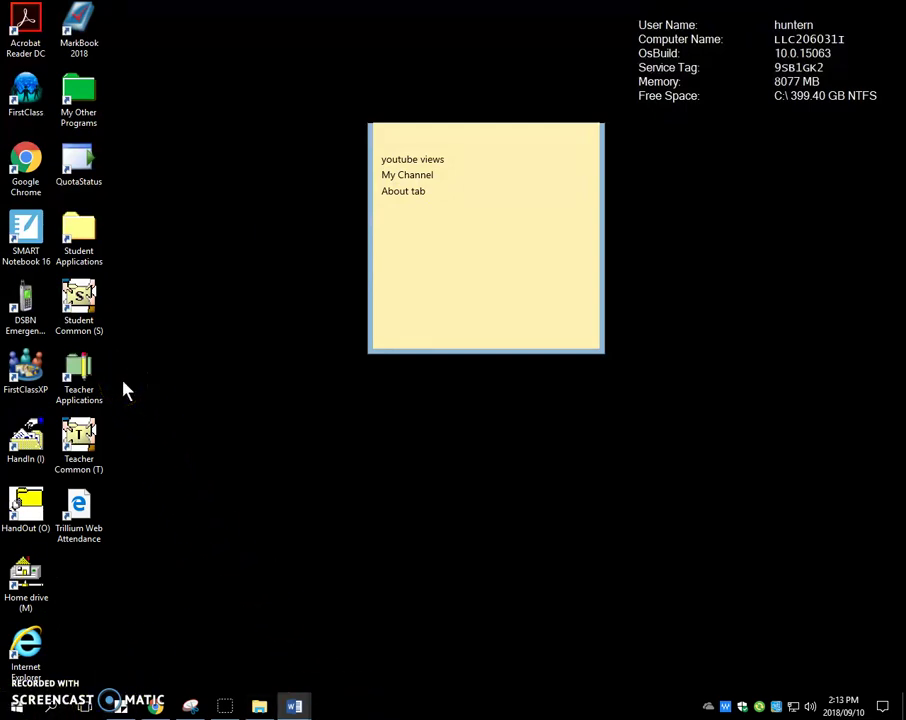
mouse_move(295, 702)
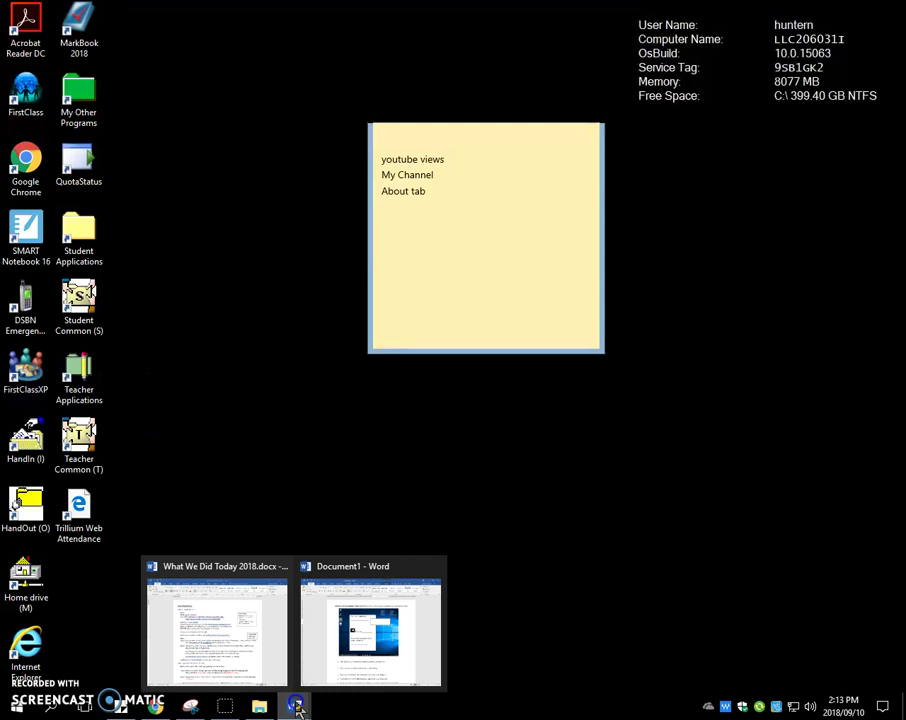
left_click(368, 680)
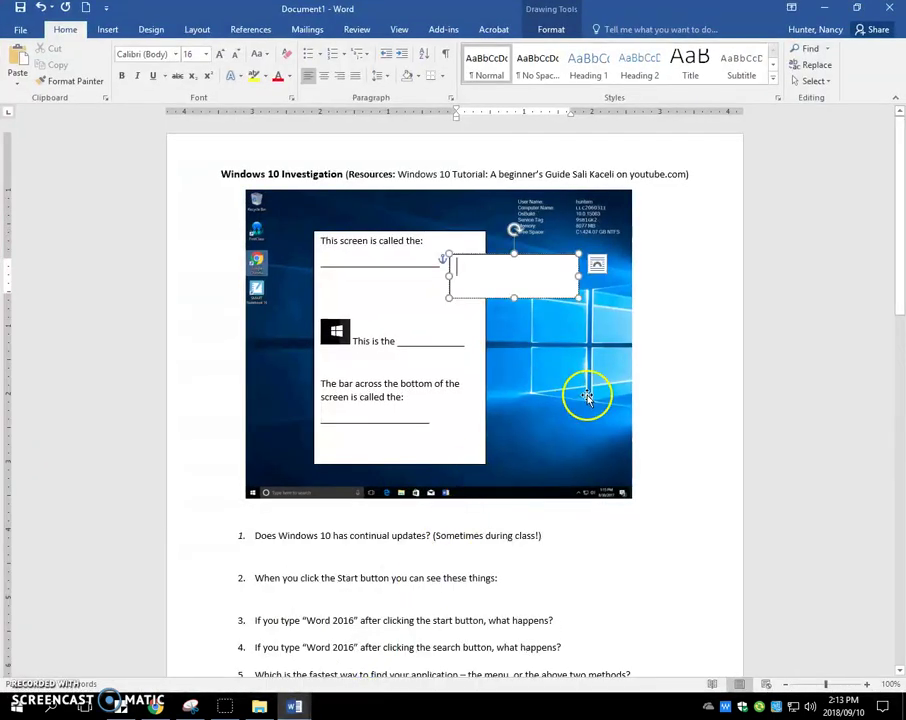
Fill the three picture blanks with answer boxes reading 'Desktop', 'Start button' and 'Task bar'.
type("esktop")
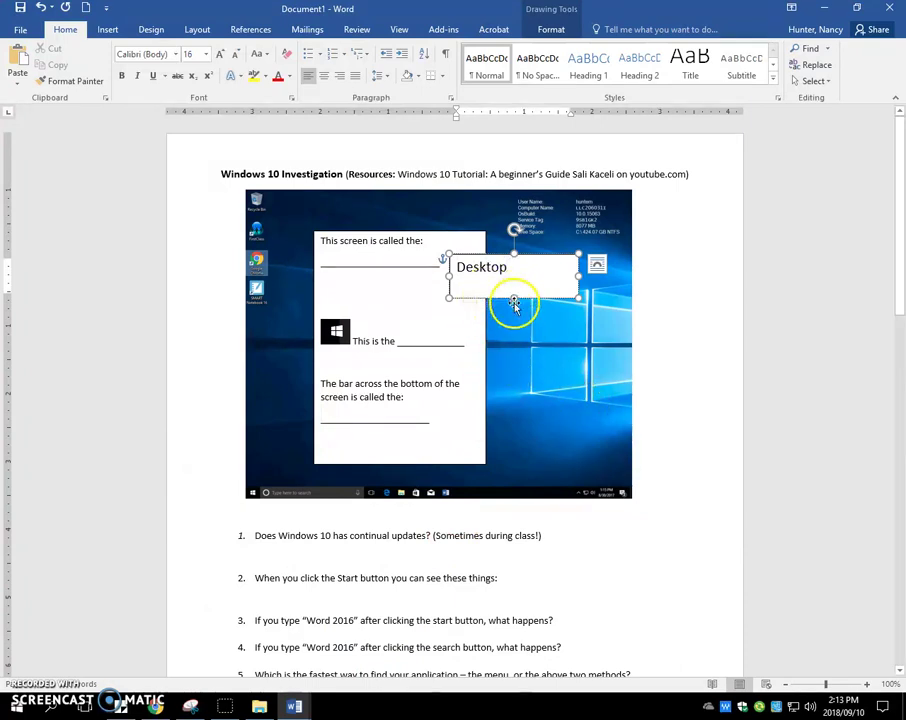
left_click_drag(509, 292, 416, 331)
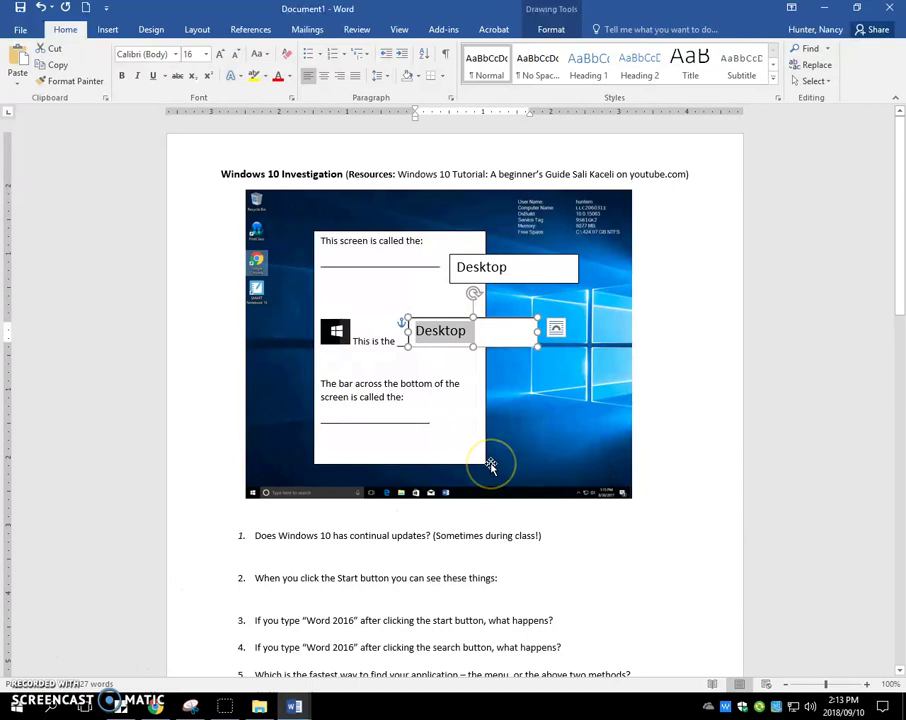
type("Start button")
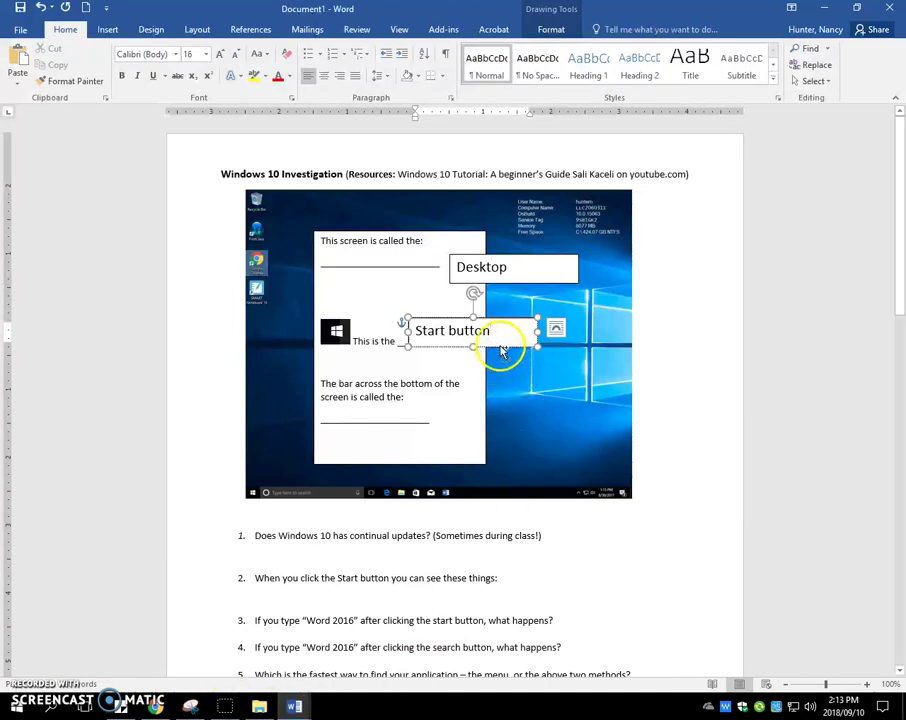
left_click_drag(502, 350, 392, 420)
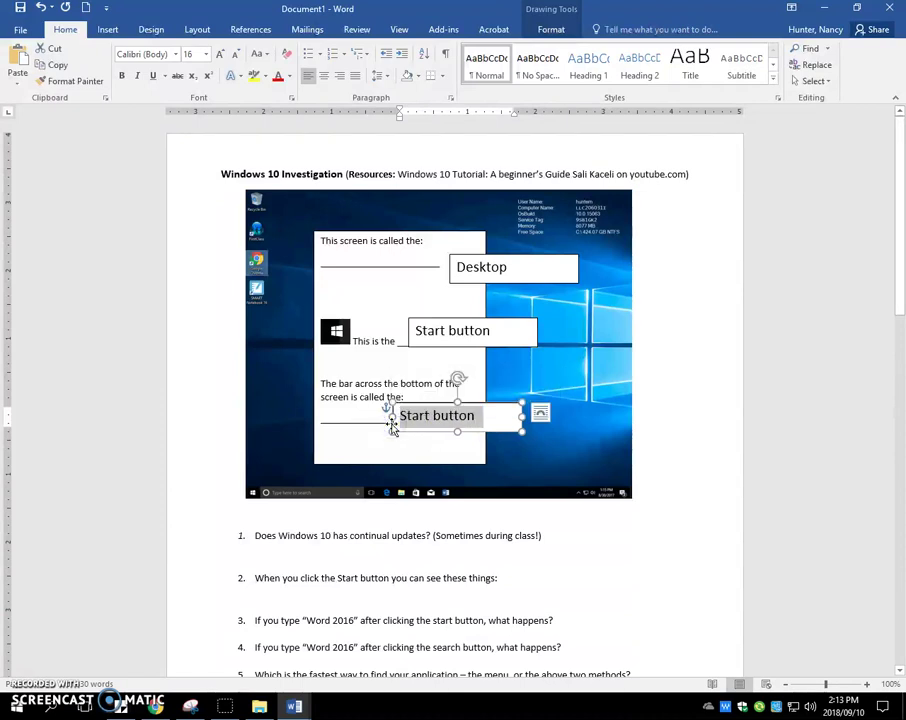
type("Task bar")
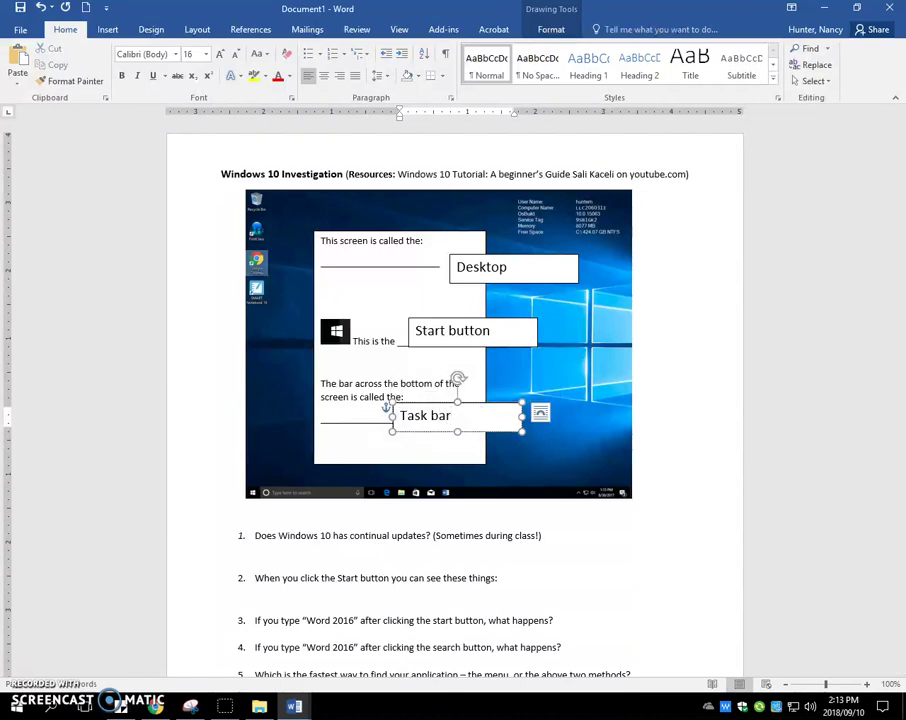
left_click(396, 541)
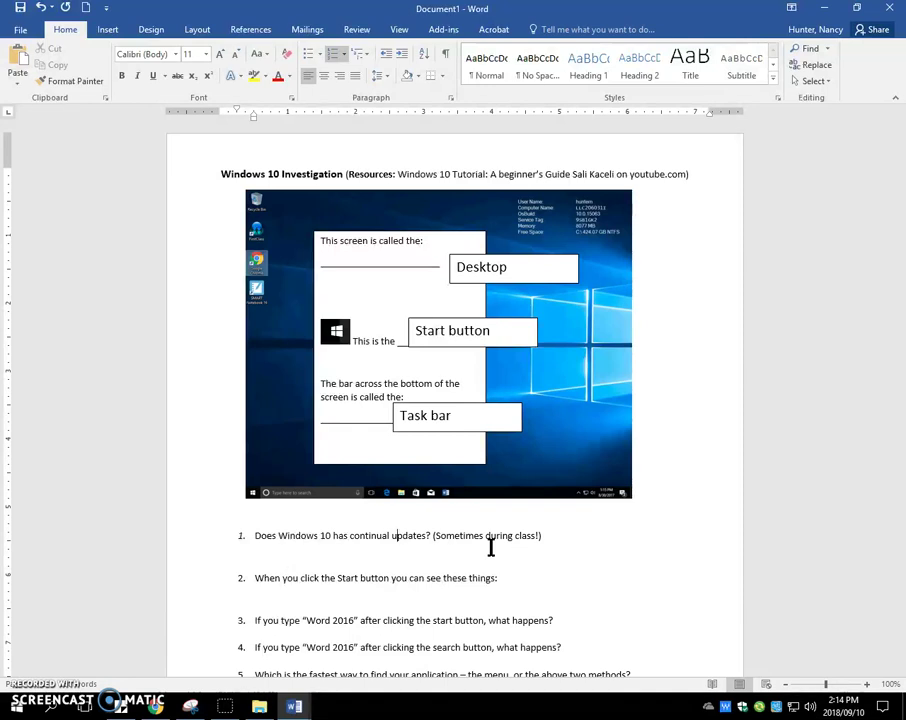
left_click(471, 539)
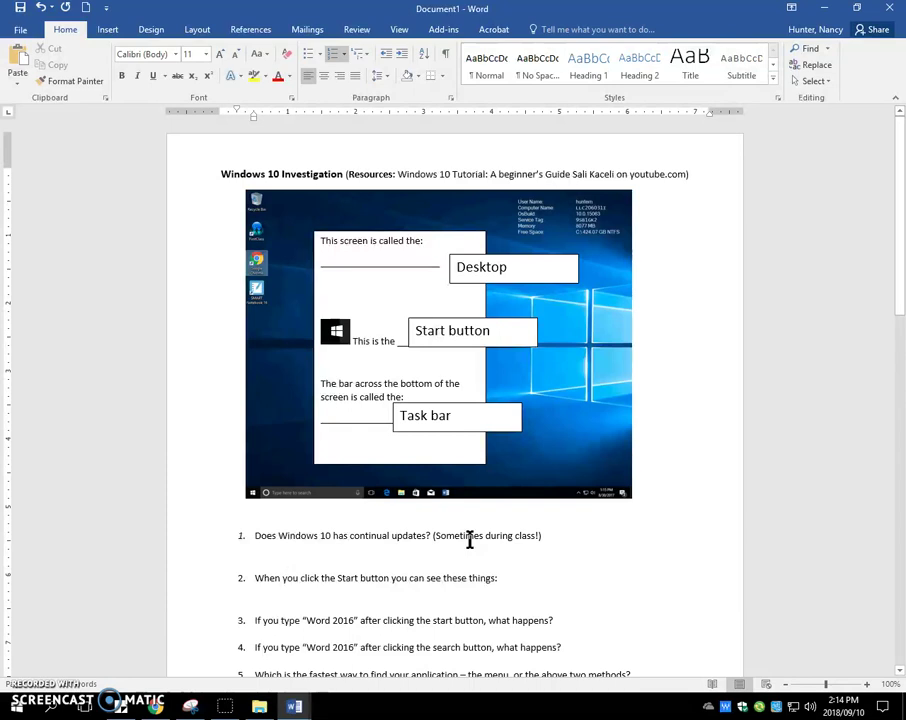
scroll(470, 540, "down", 1)
scroll(470, 540, "down", 1)
left_click(355, 517)
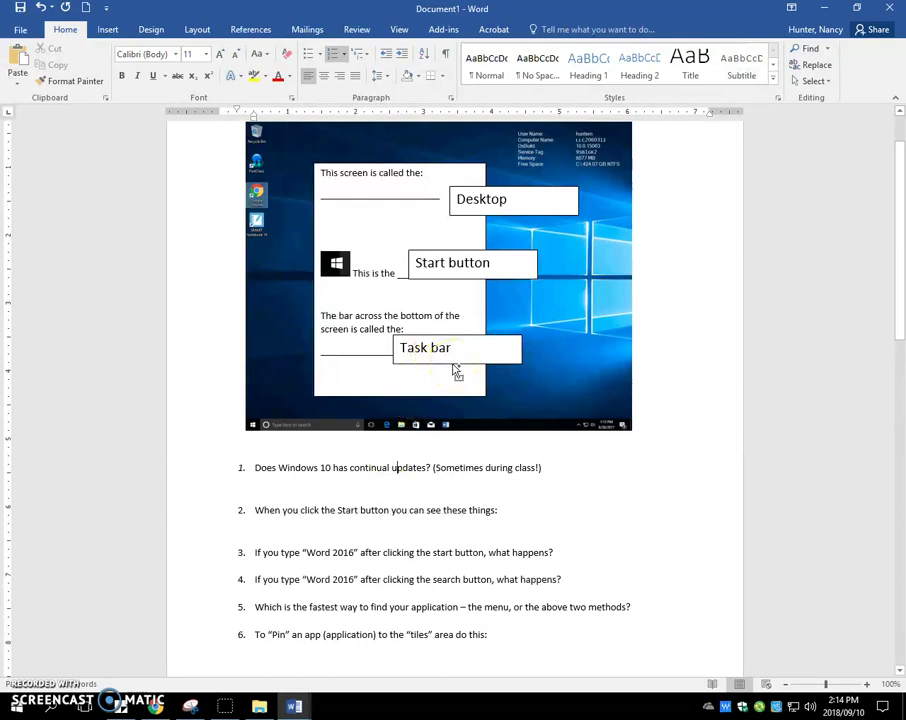
Copy the Task bar box beside question 2 as 'Menu, area with tiles', widened and aligned, then open Start.
left_click_drag(456, 372, 508, 506)
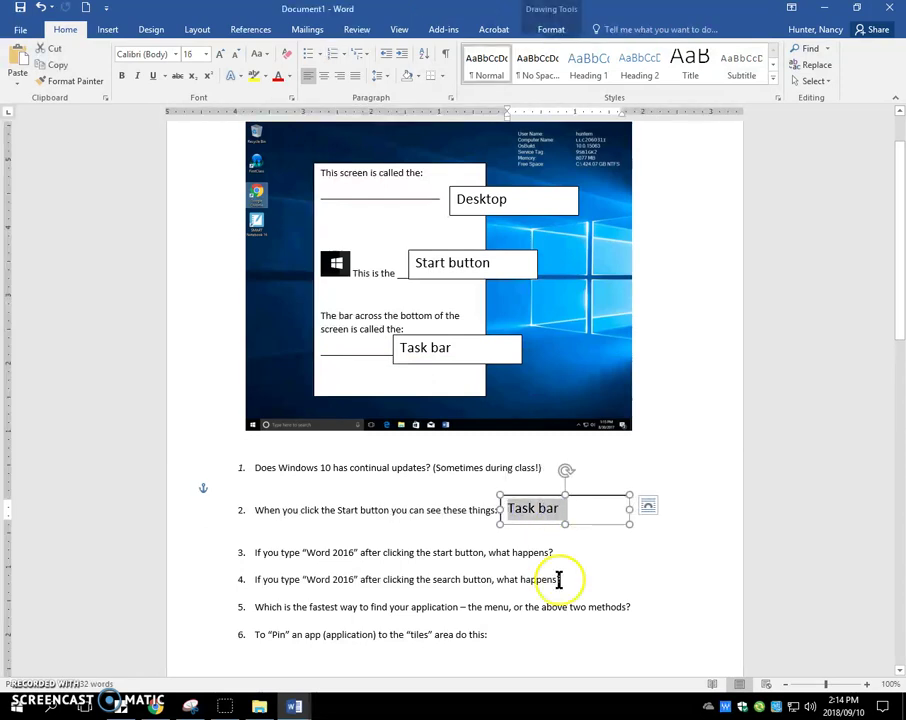
type("menu, a")
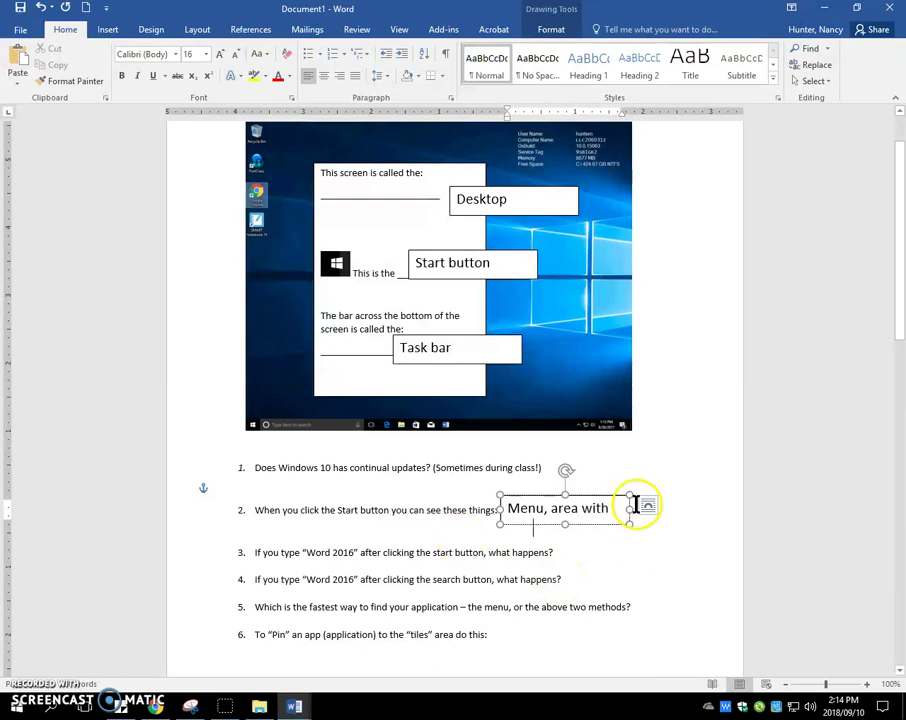
left_click_drag(629, 508, 698, 506)
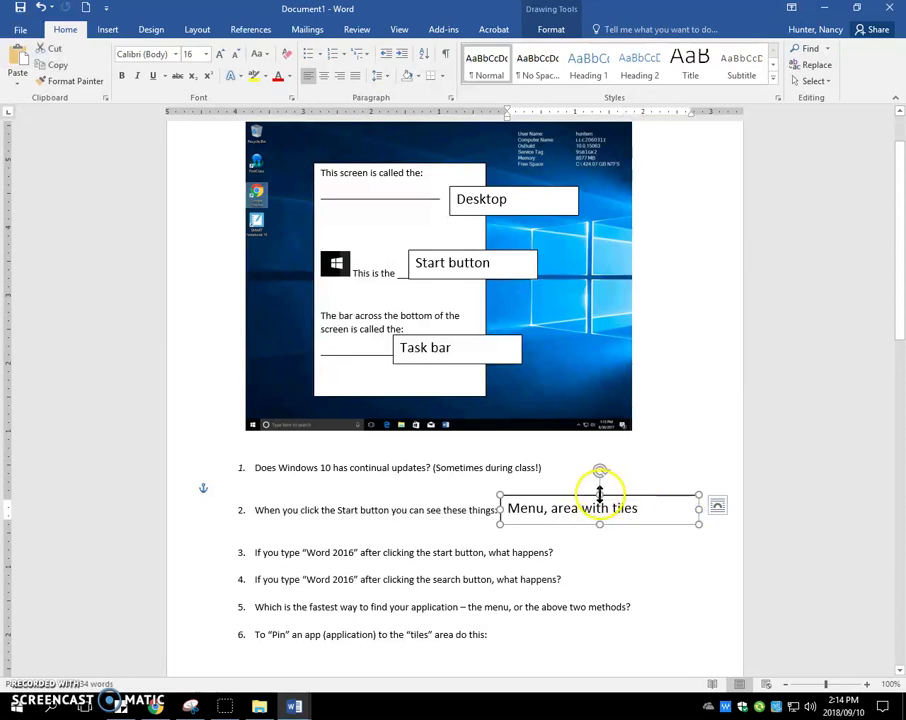
left_click_drag(594, 488, 590, 476)
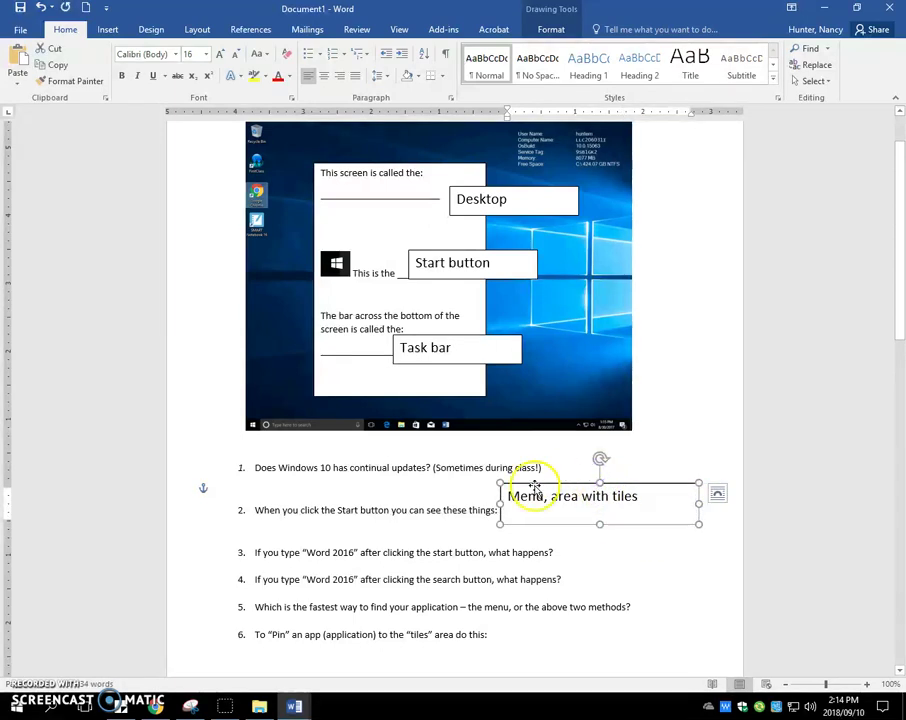
left_click(22, 707)
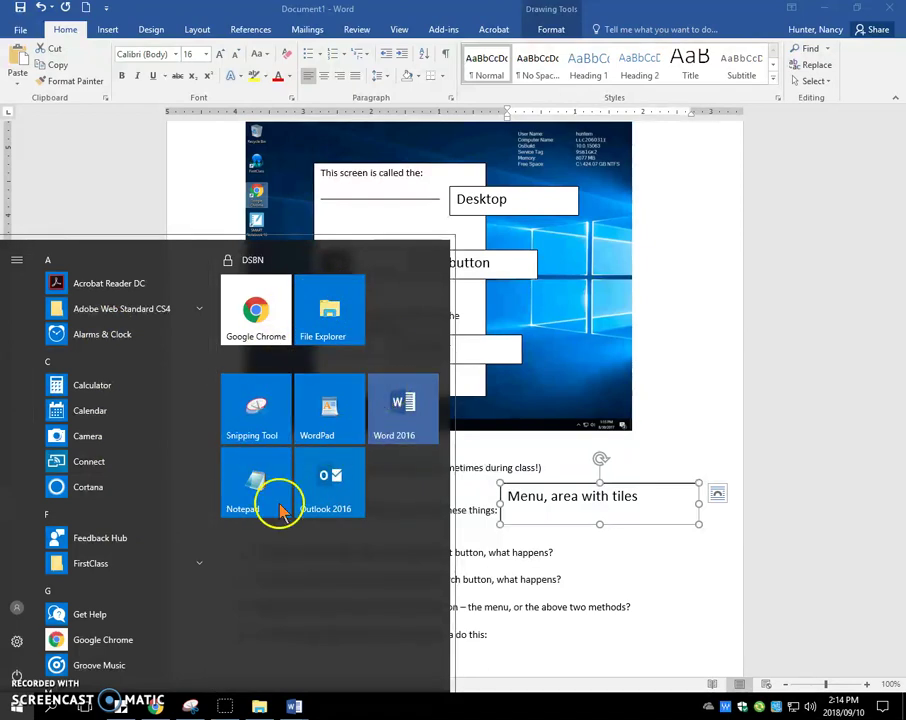
Open and close Windows Settings, then view the Start menu's account options.
left_click(17, 645)
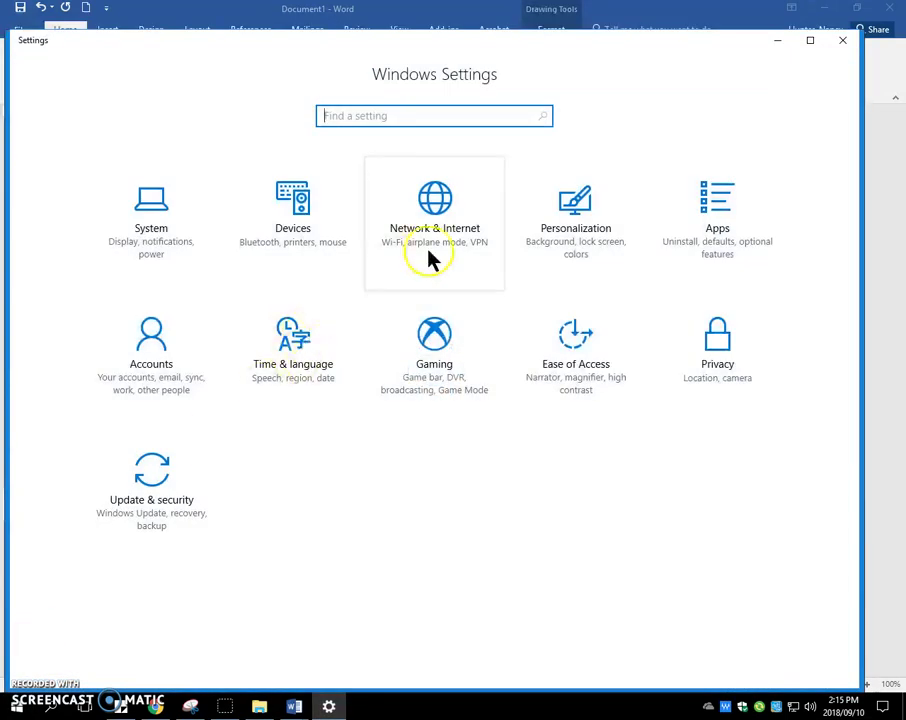
left_click(843, 41)
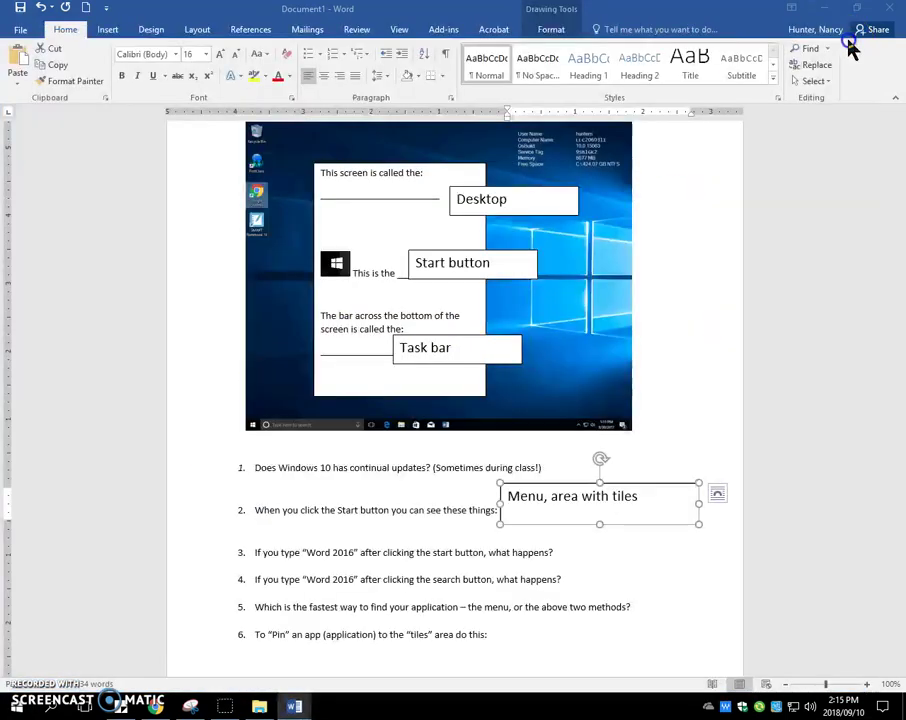
left_click(17, 706)
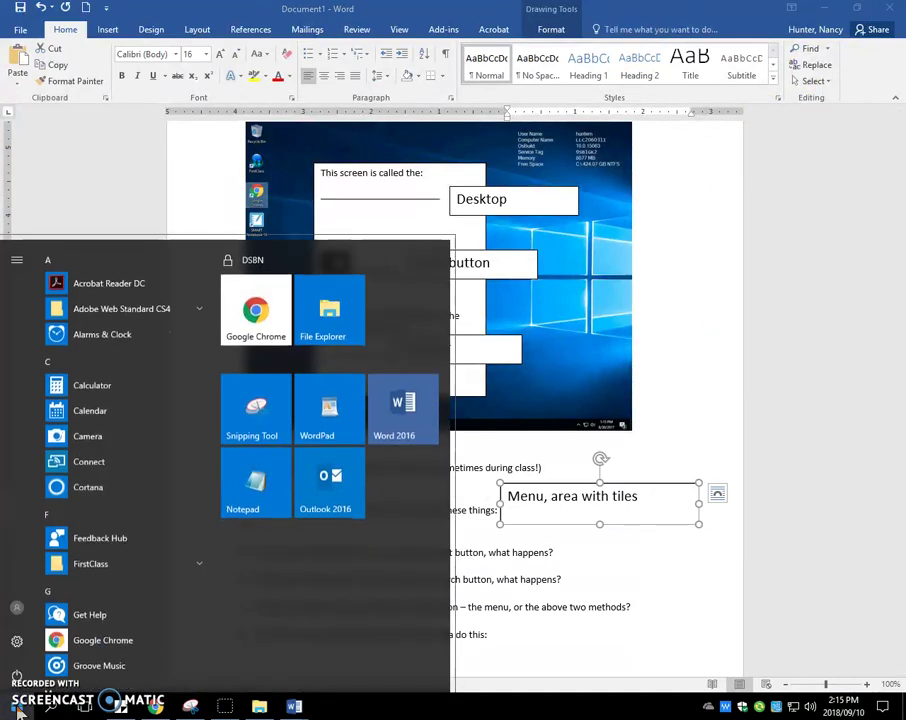
left_click(15, 610)
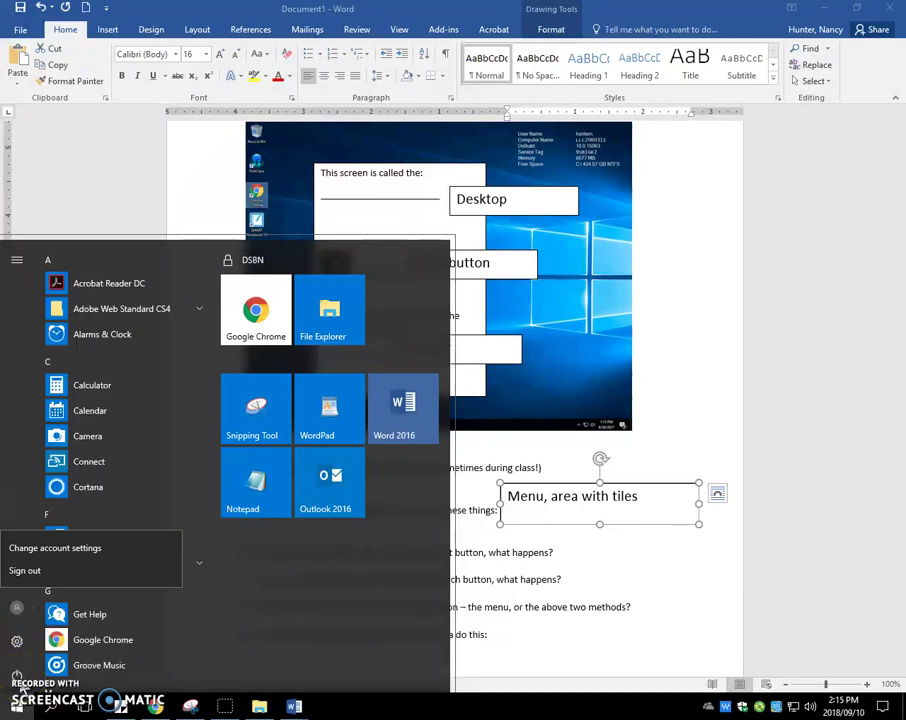
key("Escape")
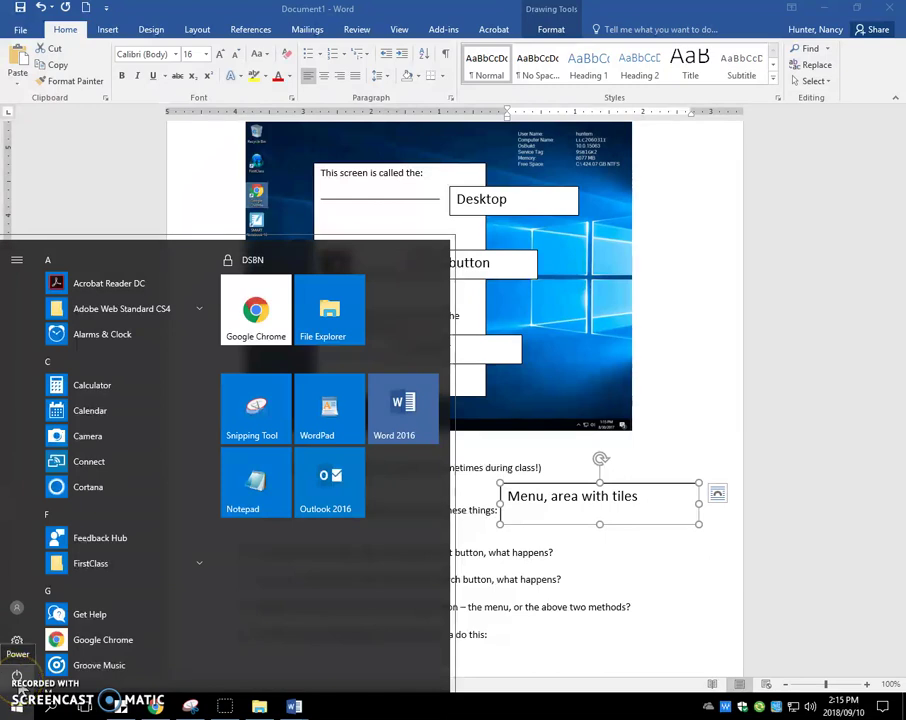
View the power options, then return to the answer with the caret after 'tiles'.
left_click(17, 676)
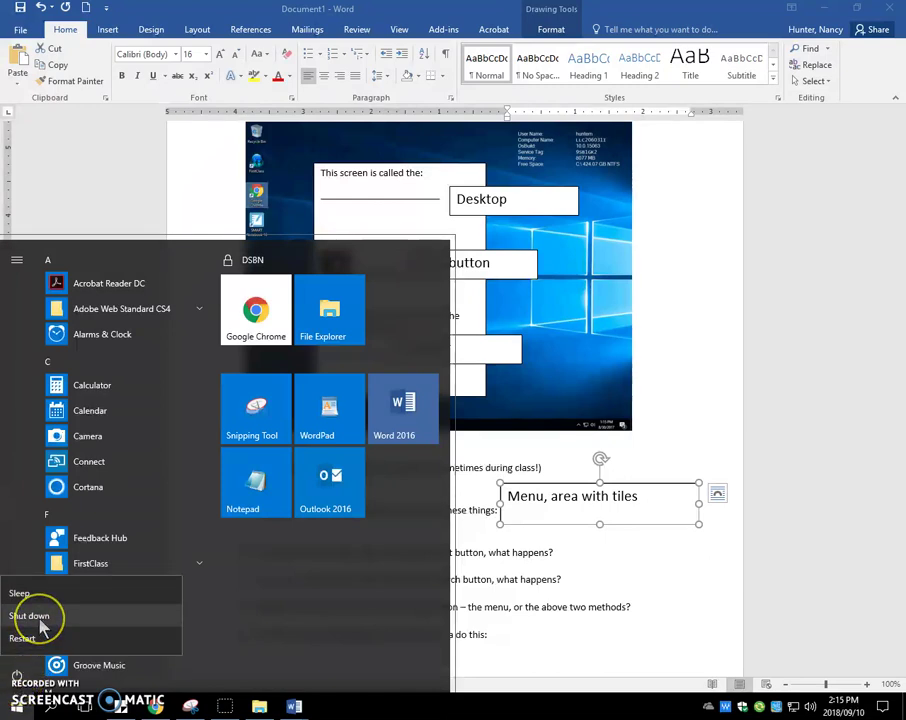
left_click(453, 568)
left_click(641, 496)
Add ', power button.' to the question 2 answer and make the box taller.
type(", power button. settings.")
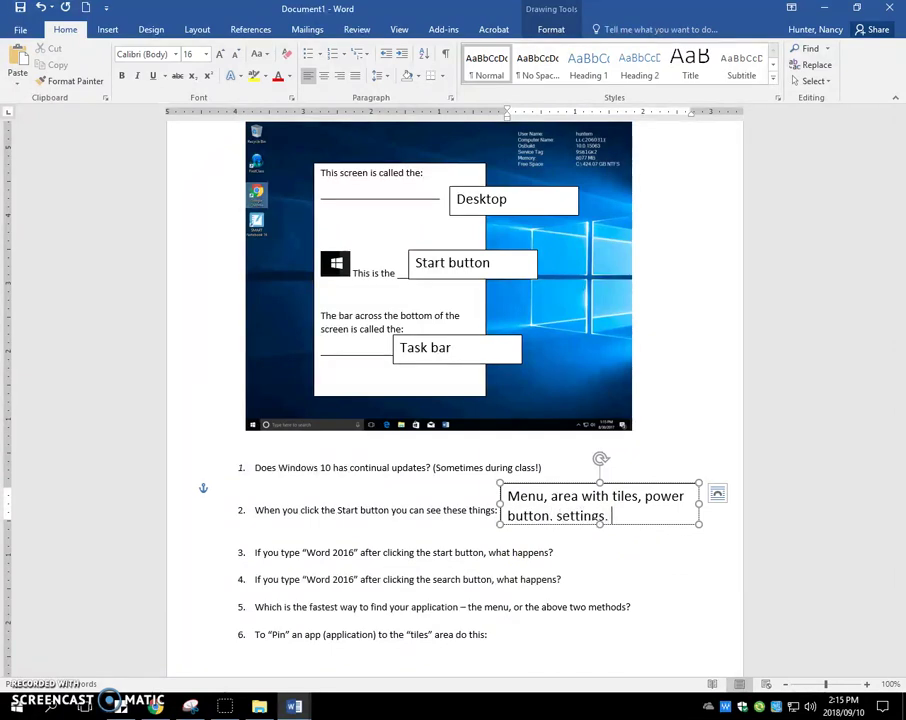
left_click_drag(601, 523, 600, 541)
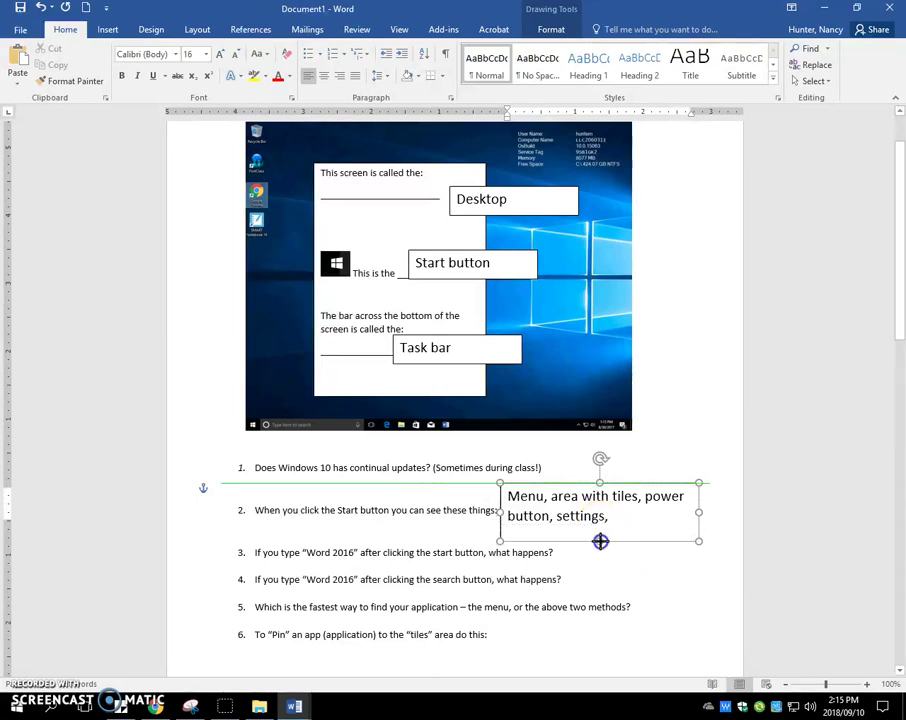
left_click(17, 708)
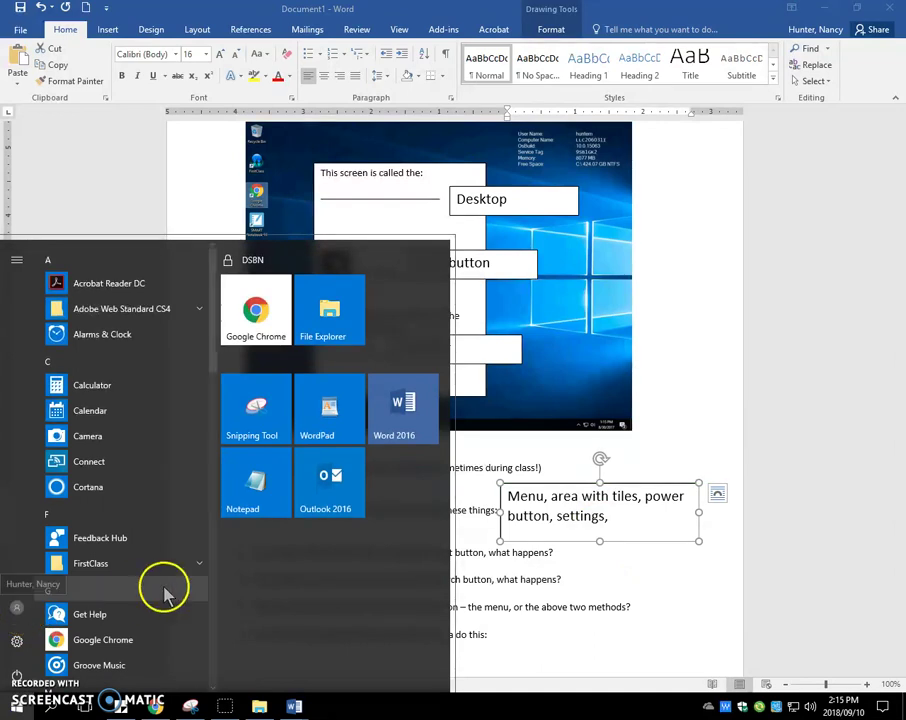
left_click(620, 526)
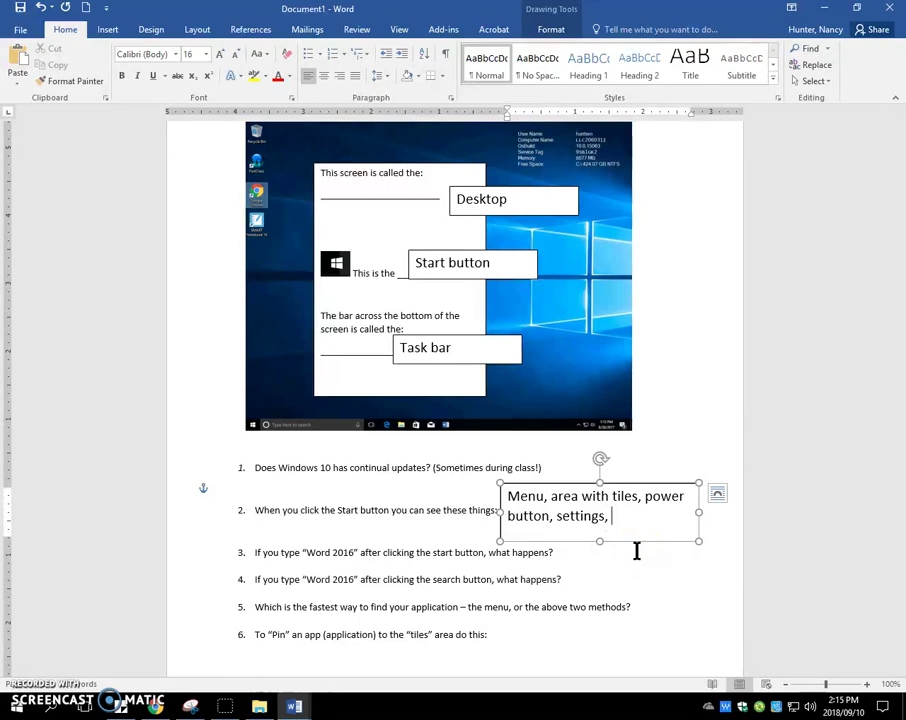
Append 'sign out button (silhouette)' and resize the box so all three lines show.
type("sign out button (silhouette")
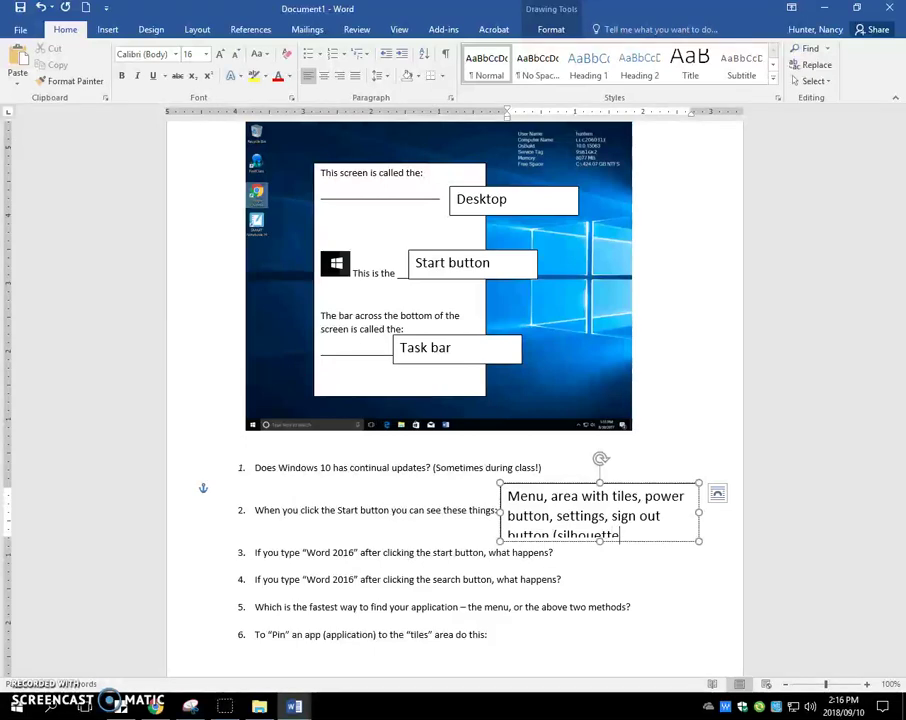
type(")")
left_click(598, 540)
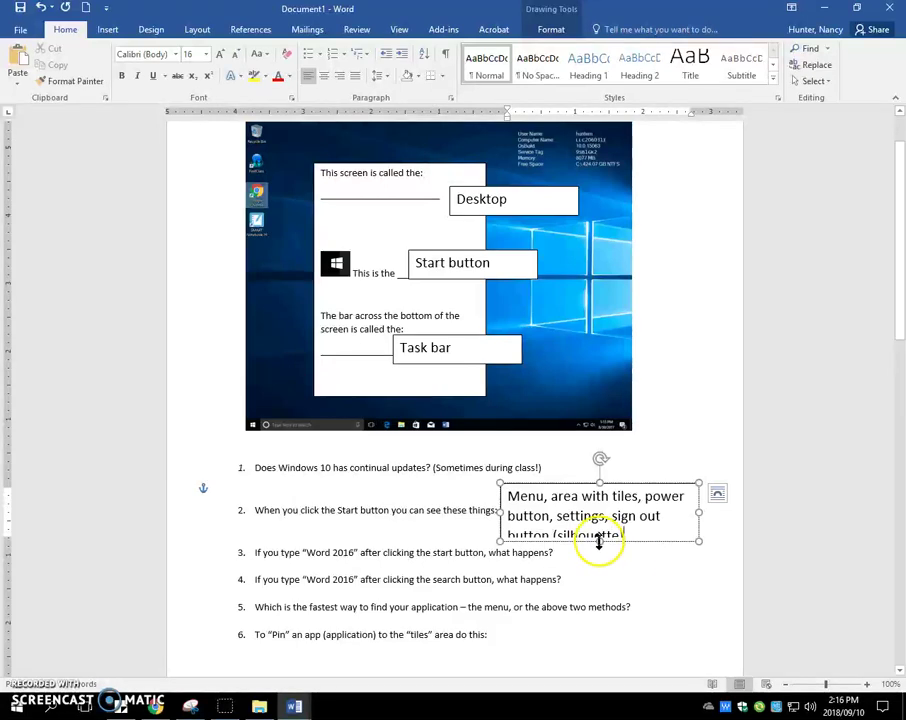
left_click_drag(598, 540, 599, 558)
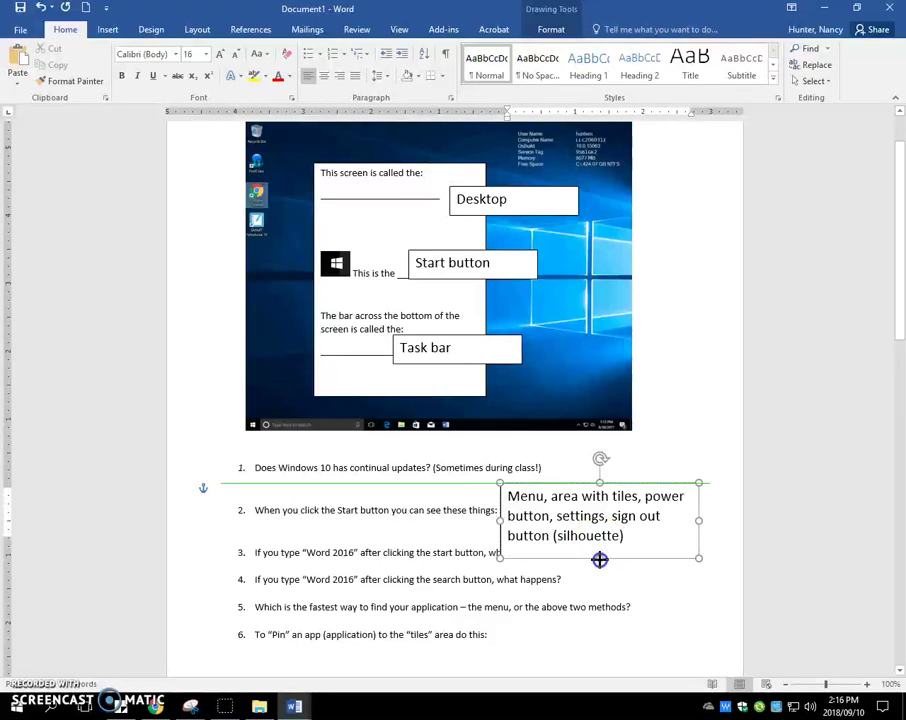
left_click(15, 707)
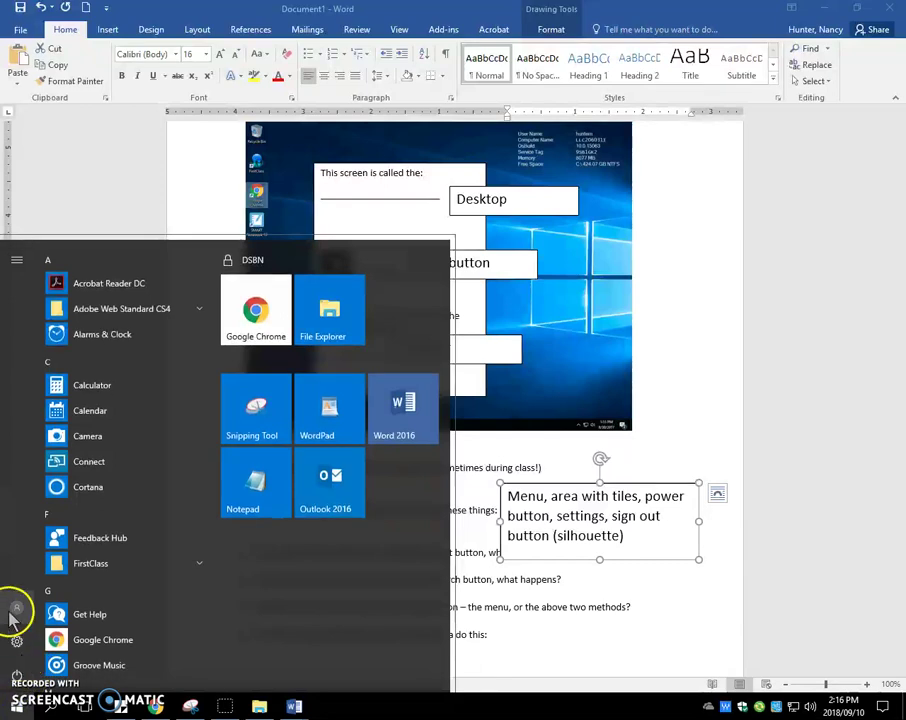
left_click(537, 578)
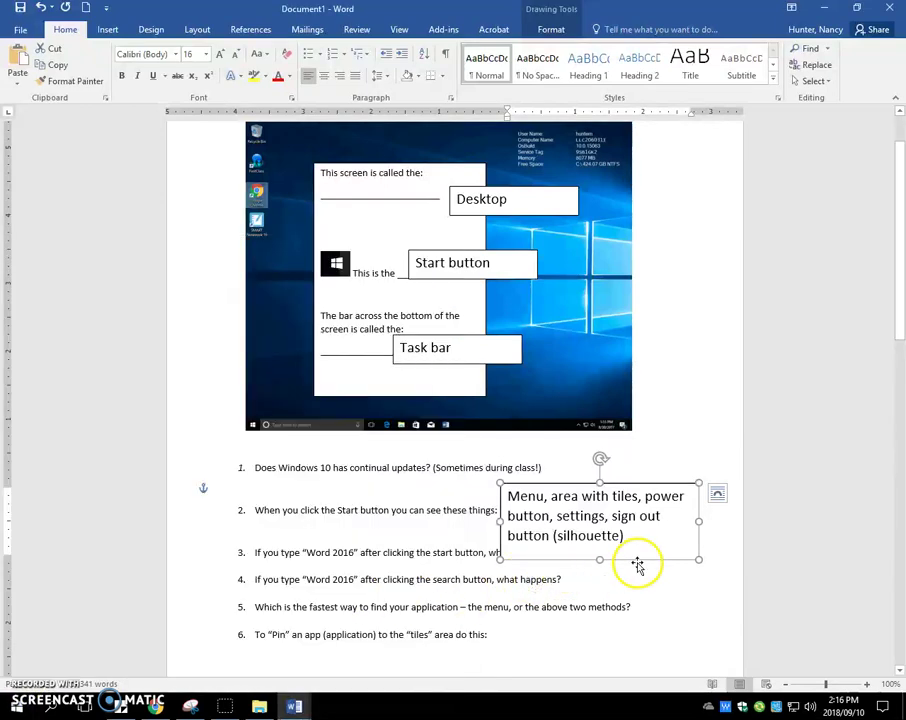
left_click_drag(600, 559, 597, 536)
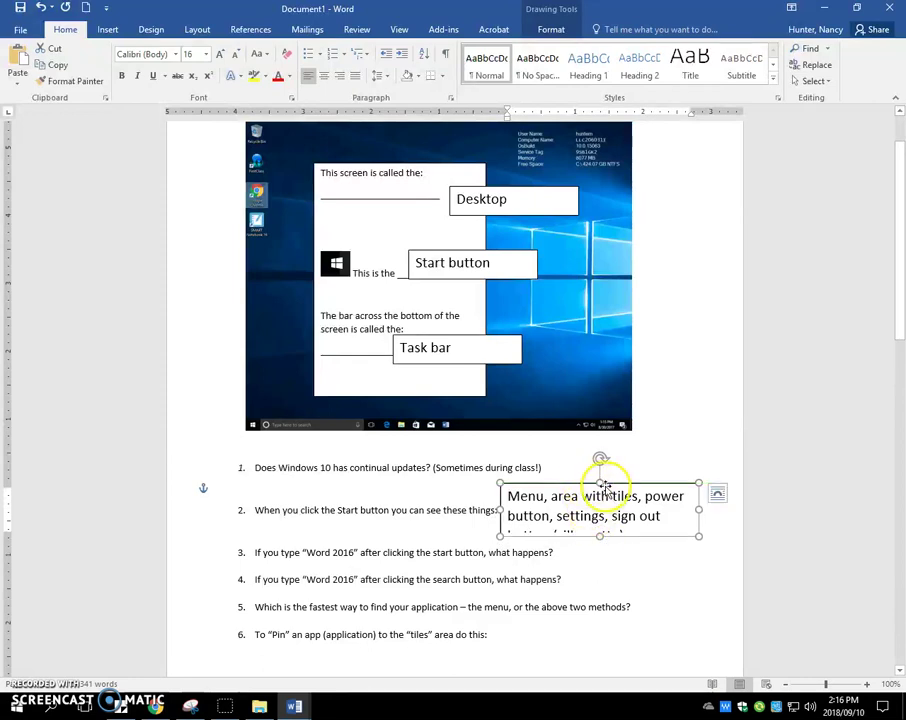
left_click_drag(603, 487, 590, 460)
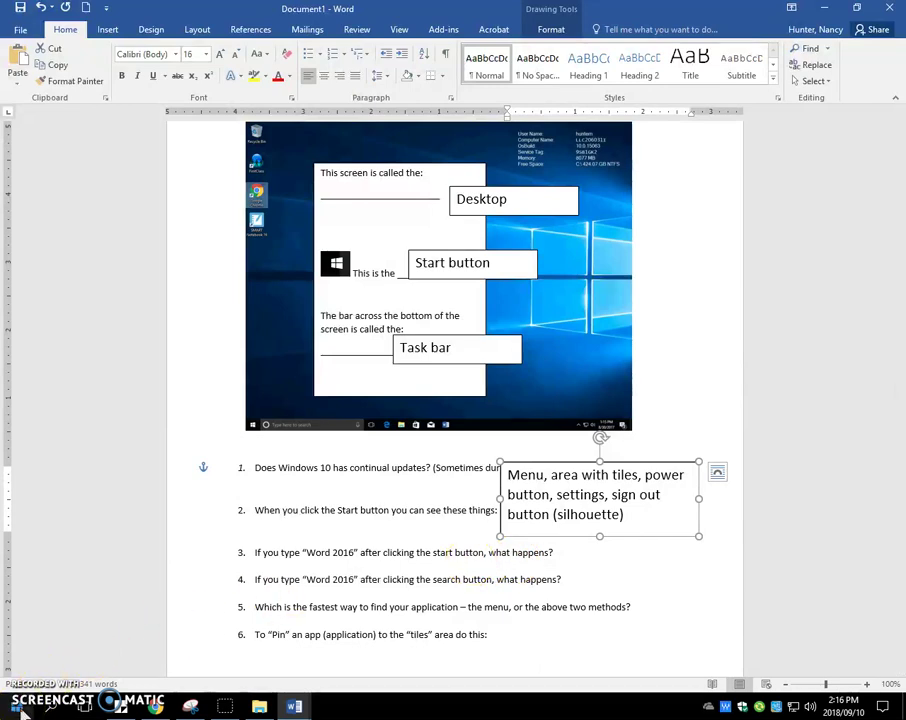
Search 'word 2016' from the Start menu, then close the search.
left_click(20, 708)
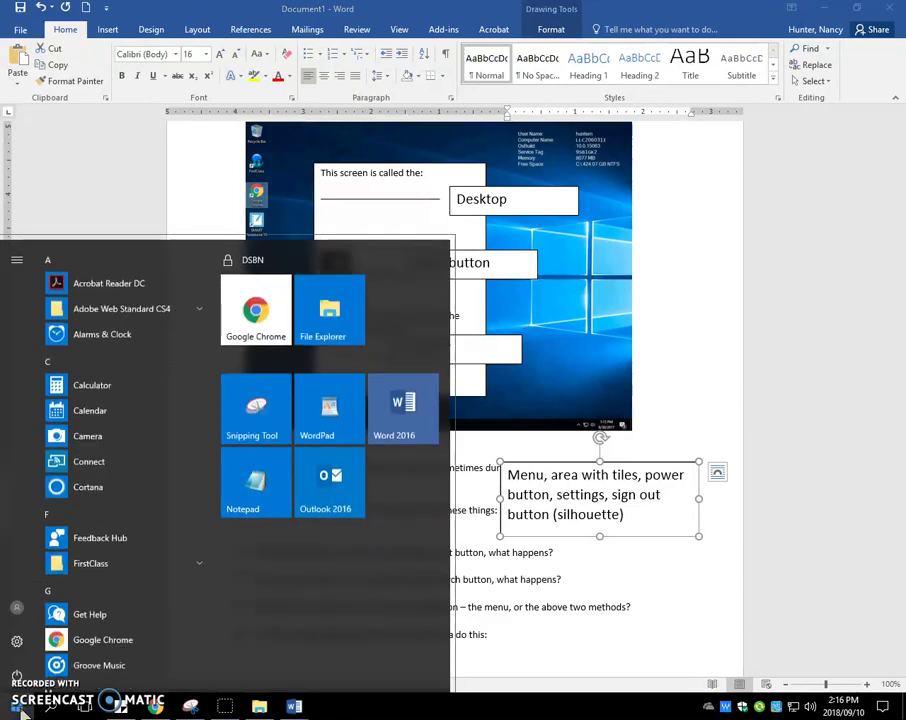
type("word 2016")
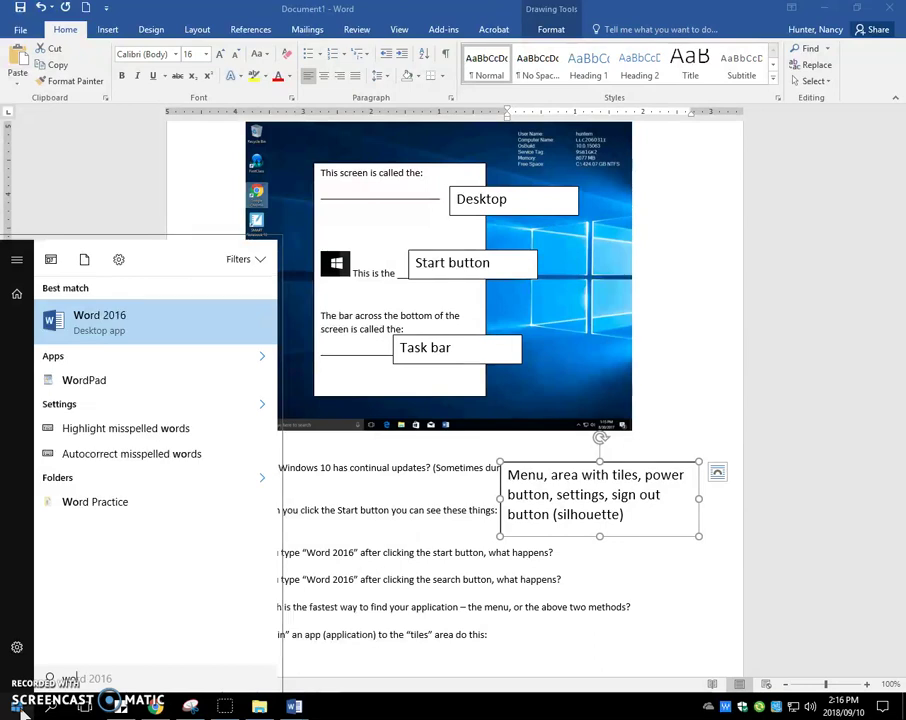
left_click(484, 554)
Copy the answer box, retype it as 'Finds the application', and size it beside question 3.
left_click_drag(571, 540, 581, 603)
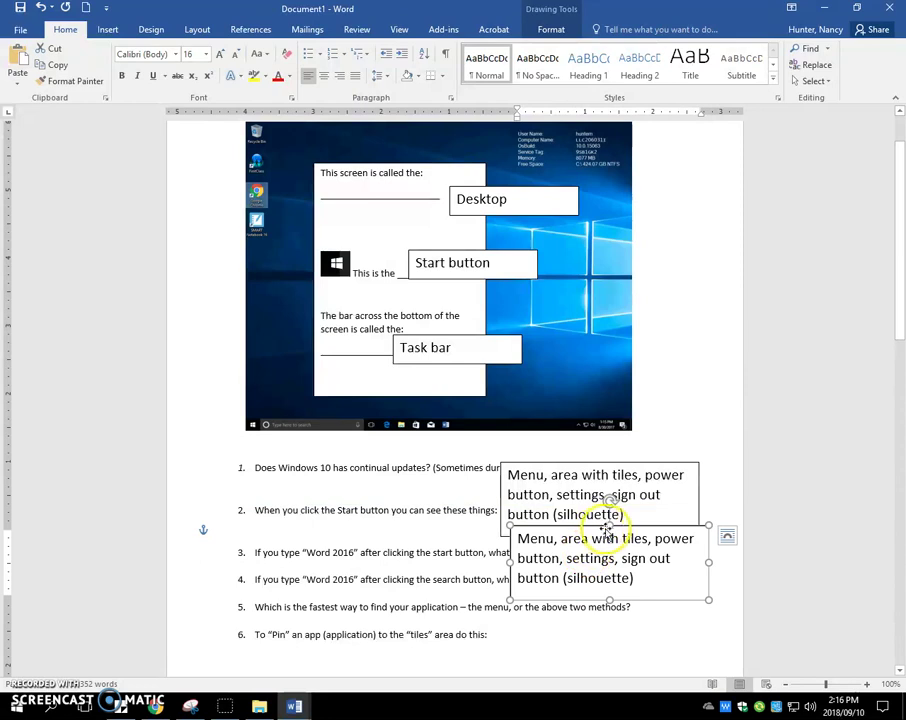
left_click_drag(639, 578, 522, 534)
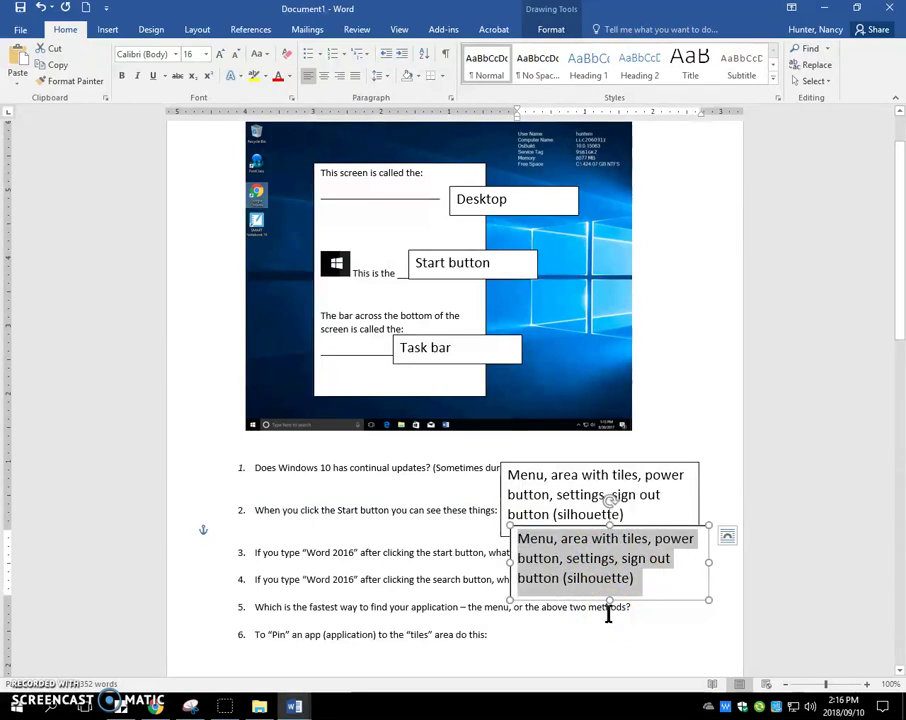
type("Finds th")
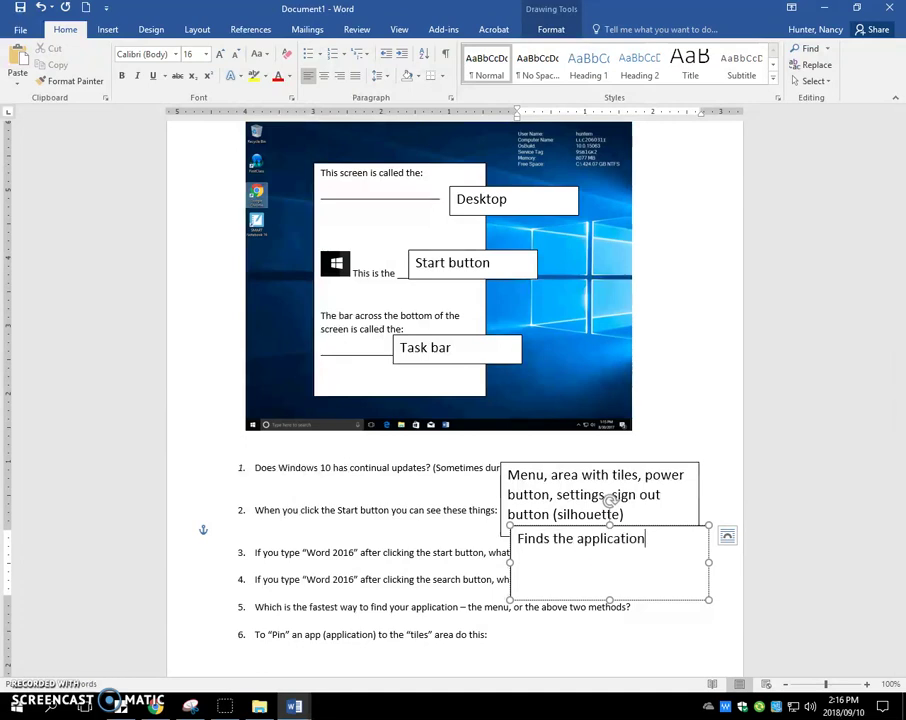
type("e application")
left_click_drag(608, 598, 636, 540)
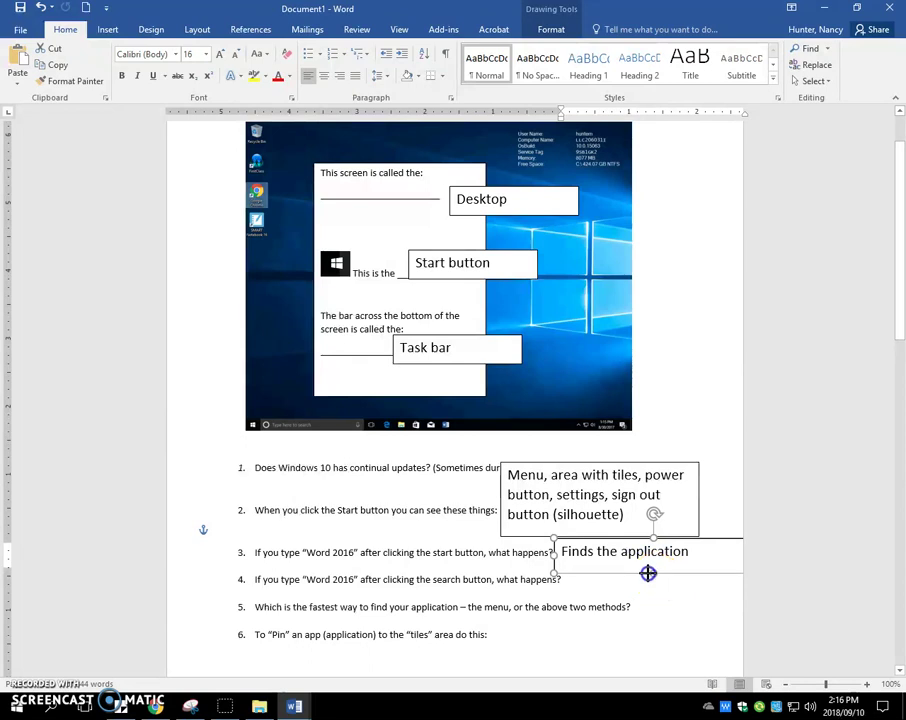
left_click_drag(647, 571, 647, 566)
left_click(594, 546)
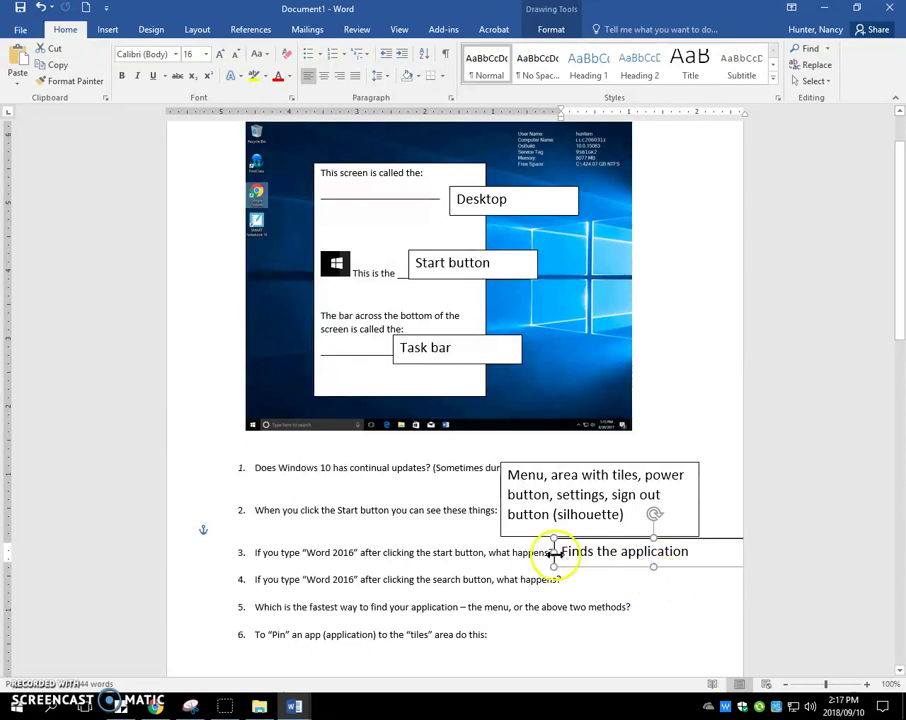
left_click_drag(553, 553, 615, 549)
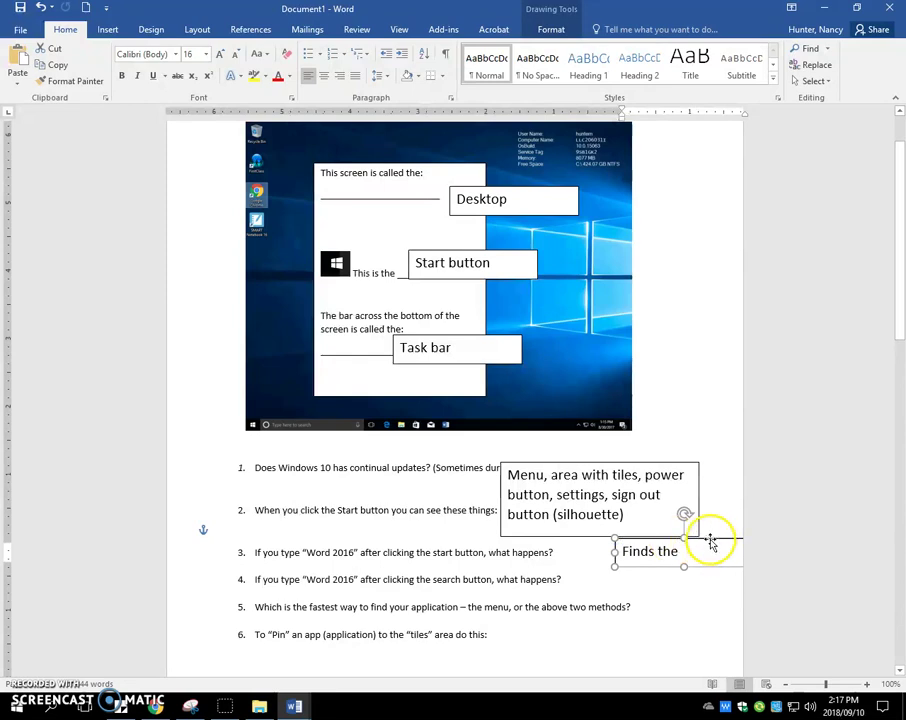
left_click_drag(712, 541, 628, 547)
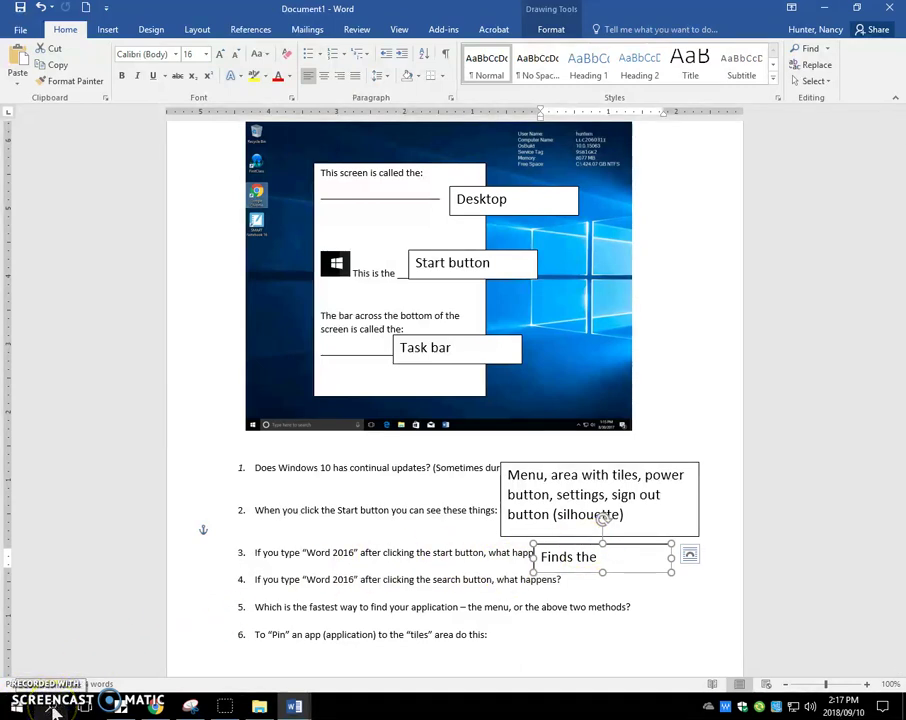
Demonstrate searching 'word' in Windows search, then make the question 3 box taller.
left_click(52, 708)
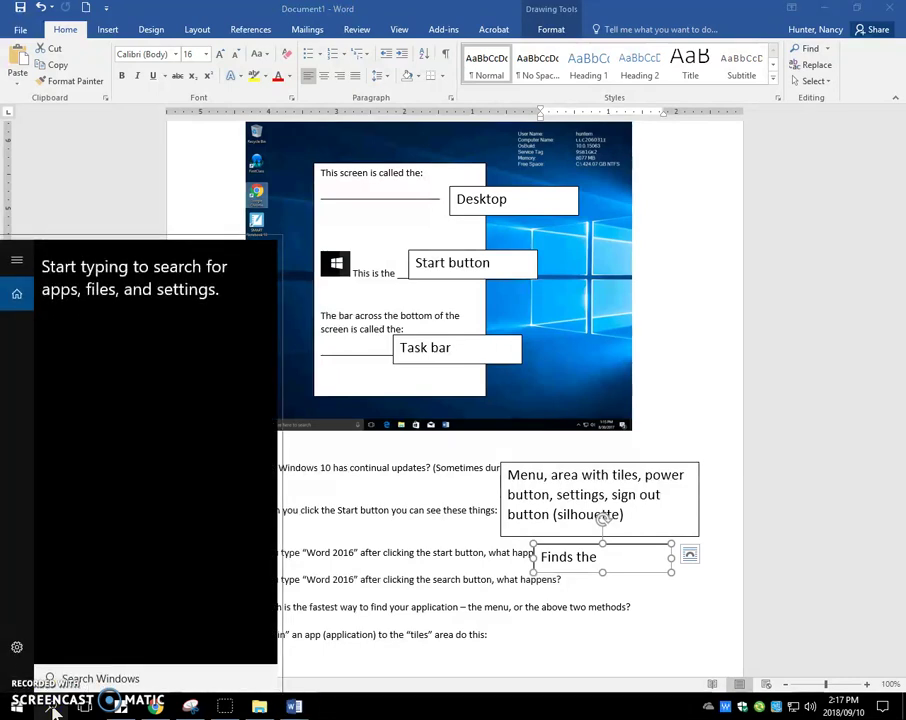
type("appl")
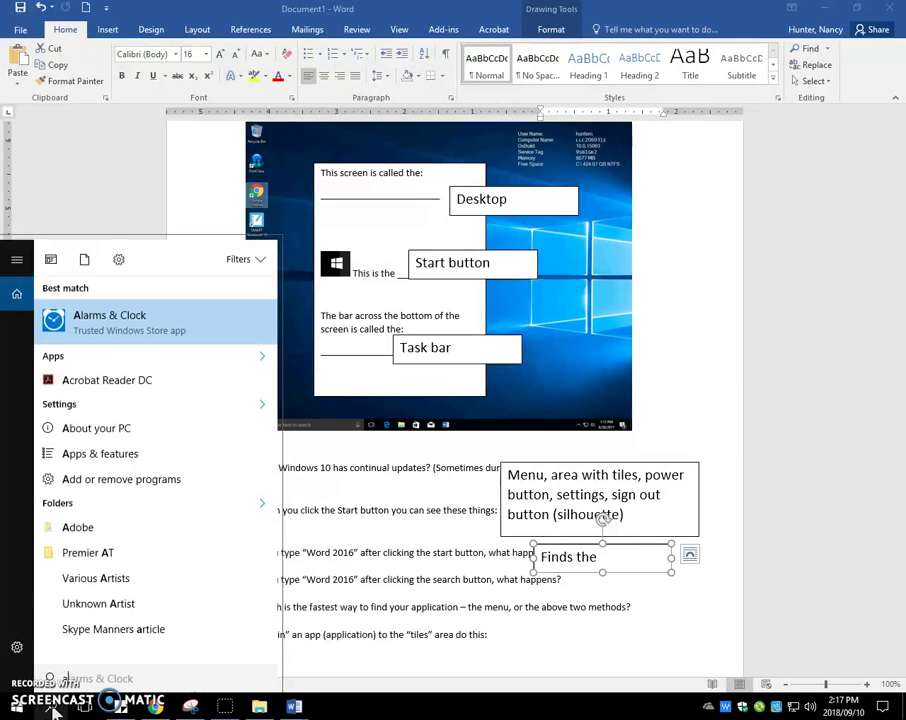
key("BackSpace")
key("BackSpace")
key("BackSpace")
key("BackSpace")
type("word")
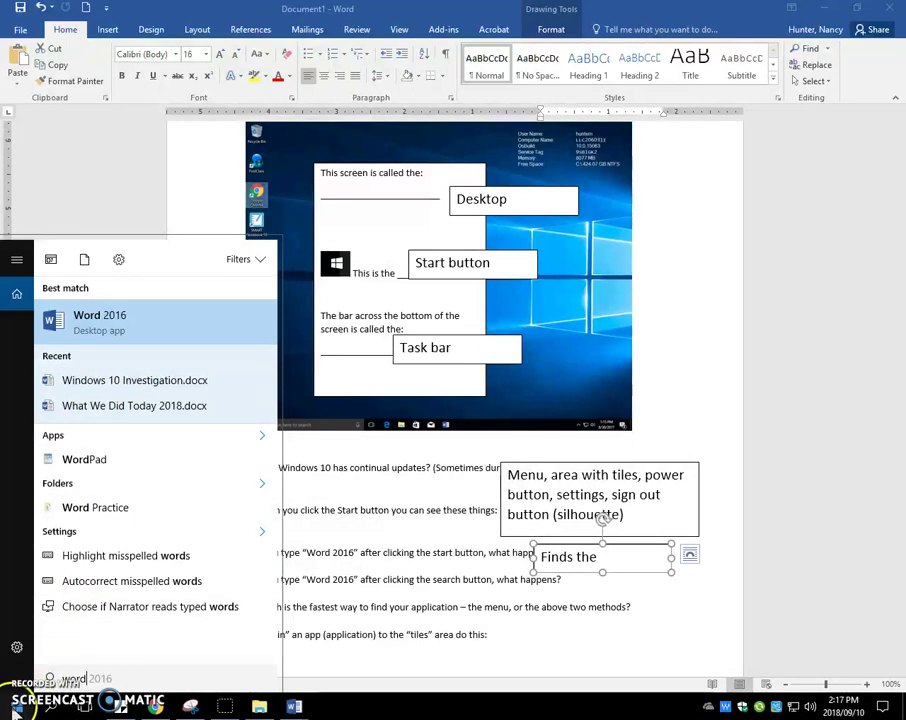
left_click(16, 707)
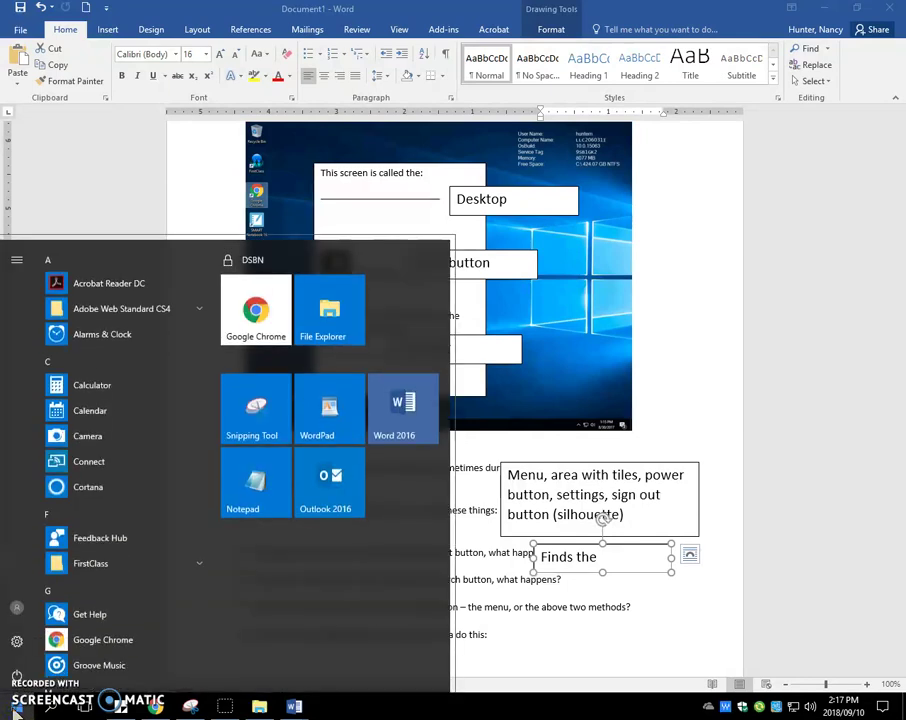
type("word")
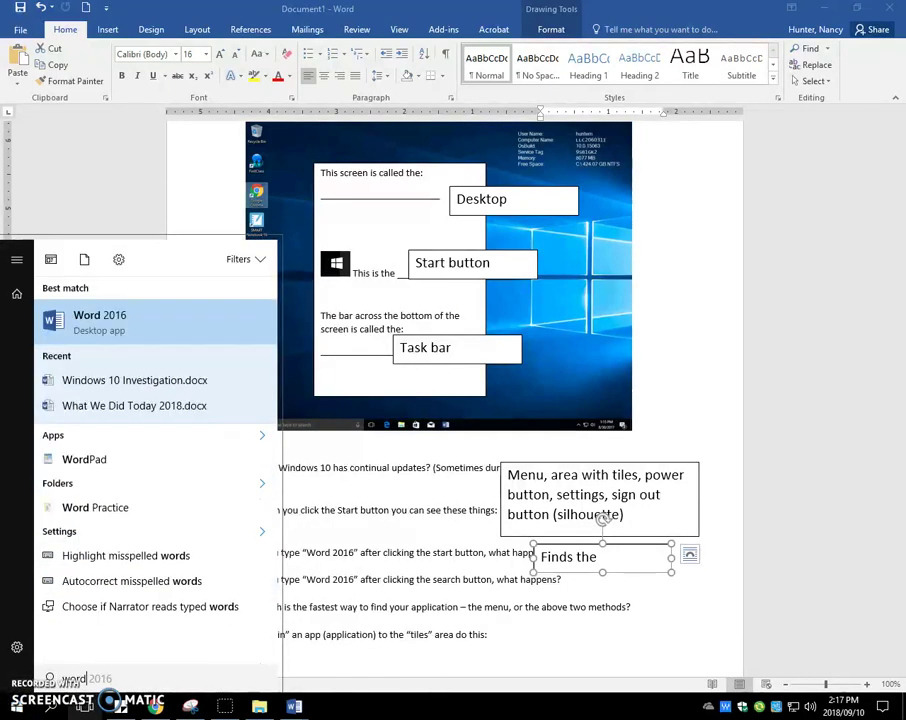
left_click(444, 586)
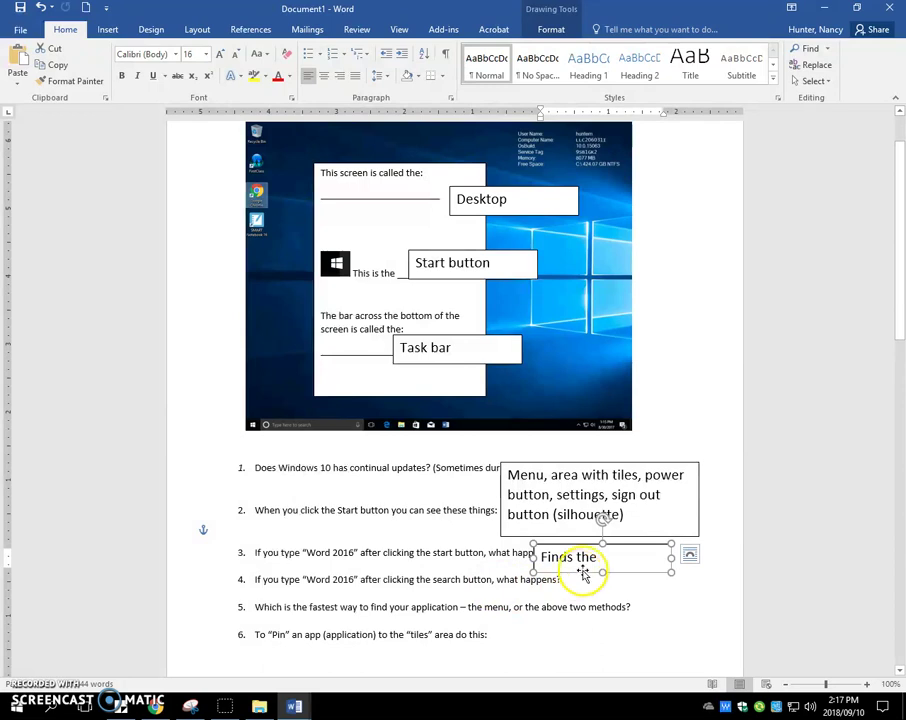
left_click_drag(600, 572, 600, 580)
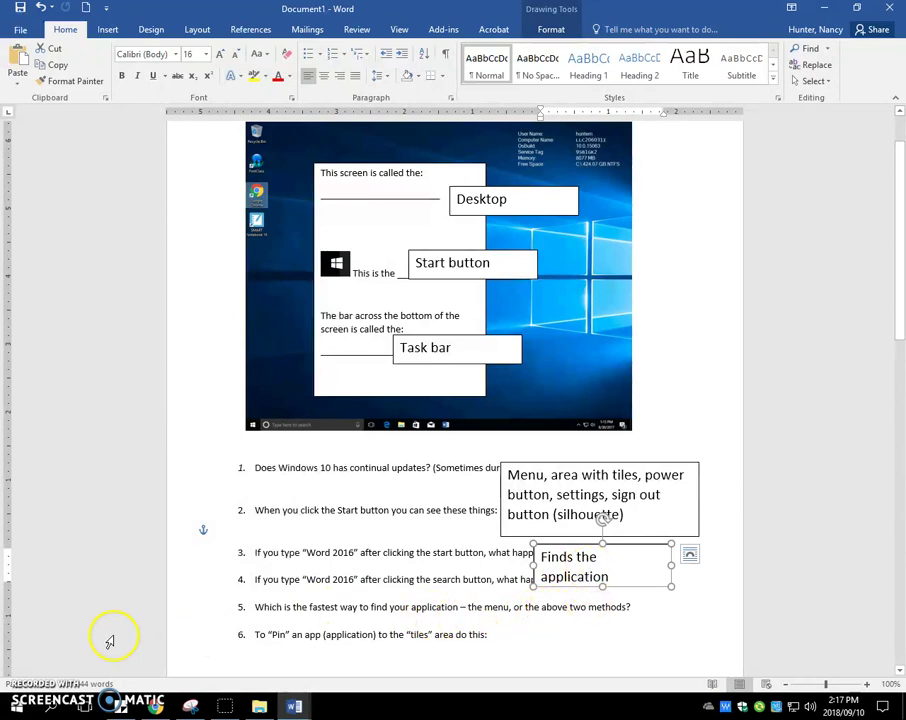
left_click(14, 706)
scroll(96, 490, "down", 5)
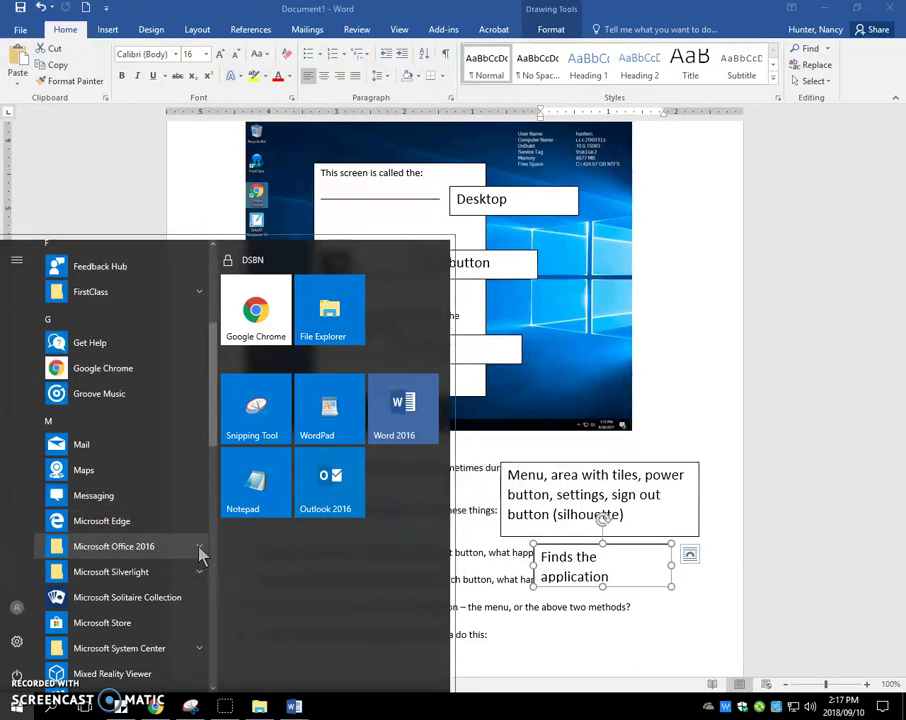
left_click(200, 553)
scroll(162, 576, "down", 3)
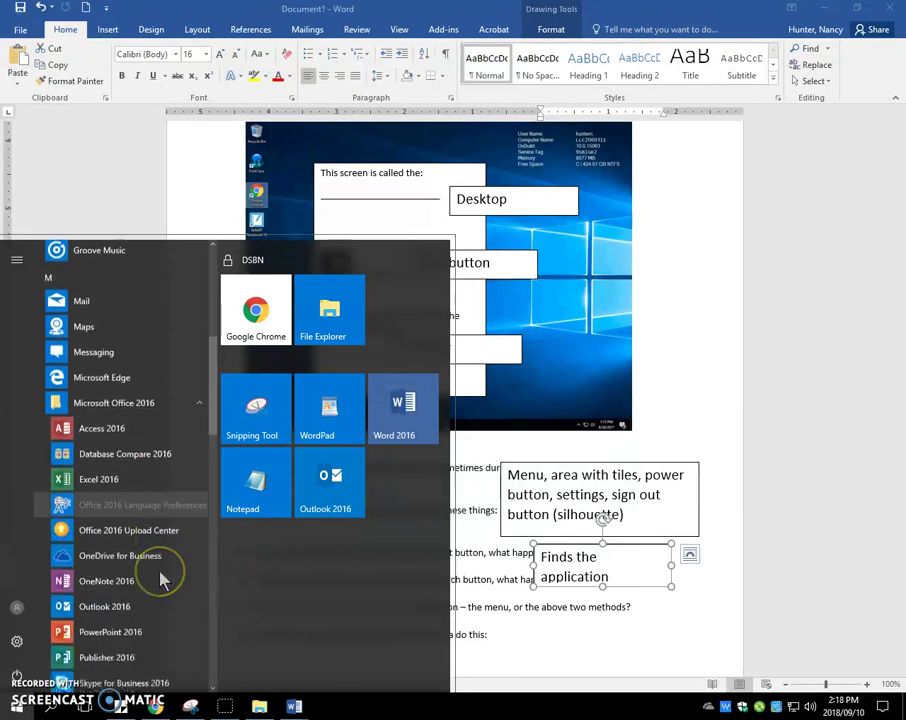
scroll(162, 578, "down", 2)
scroll(162, 580, "down", 2)
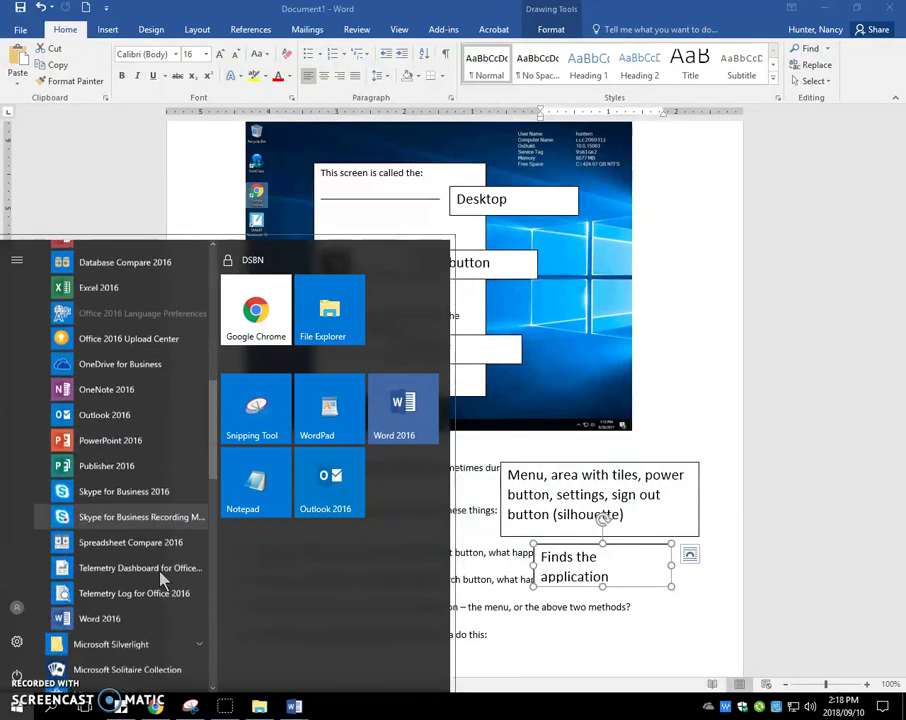
left_click(112, 612)
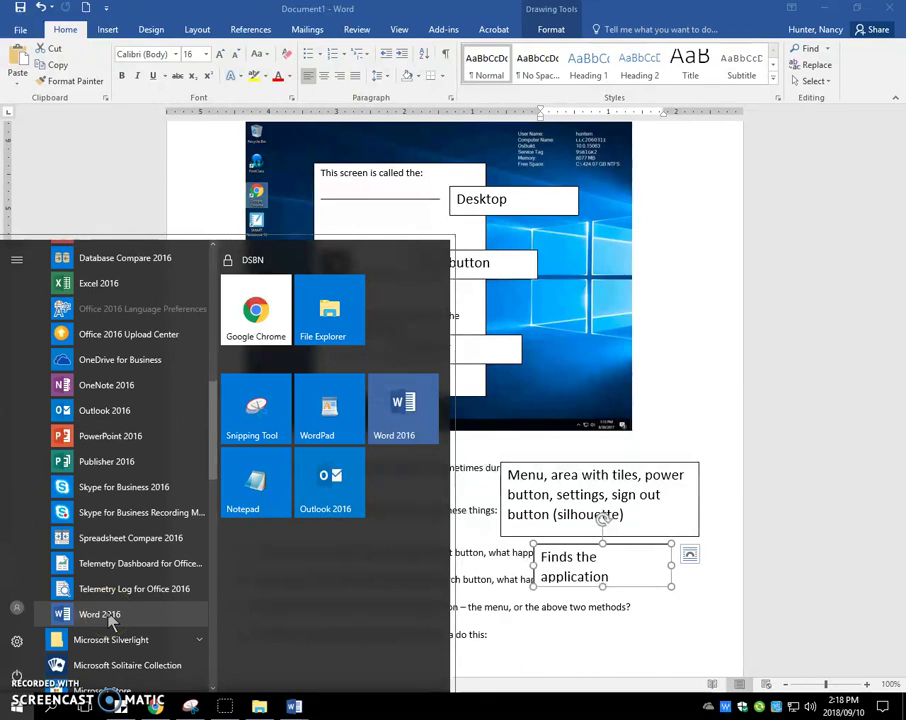
left_click(481, 618)
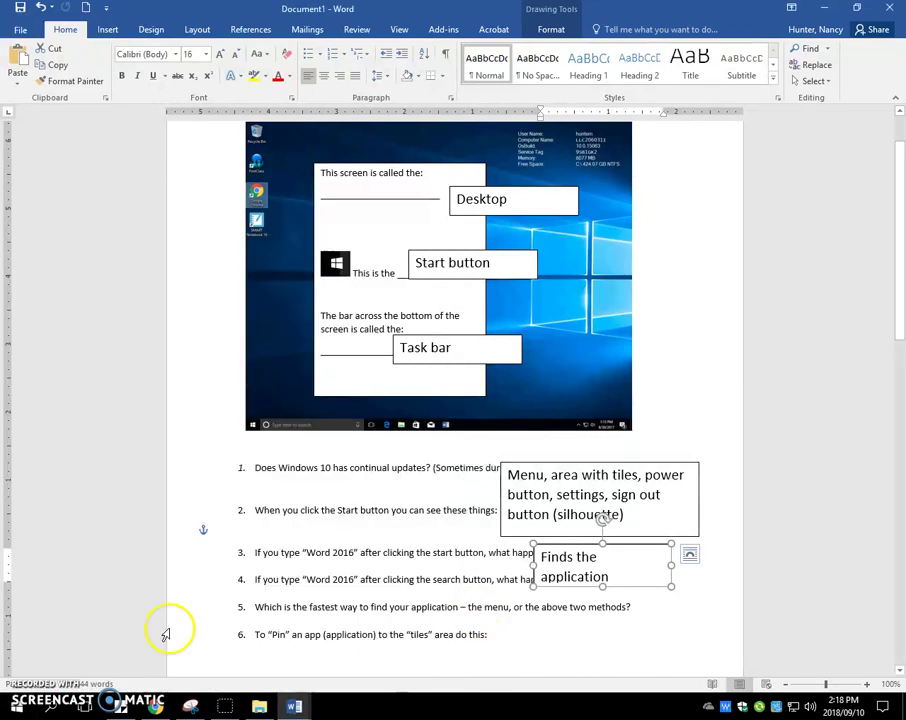
left_click(15, 708)
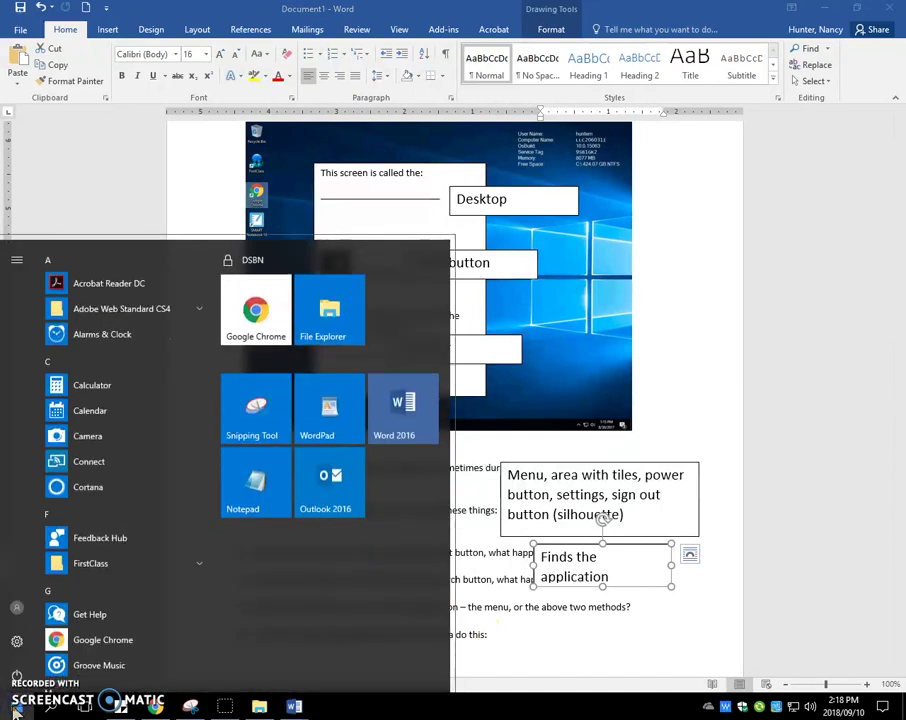
type("word")
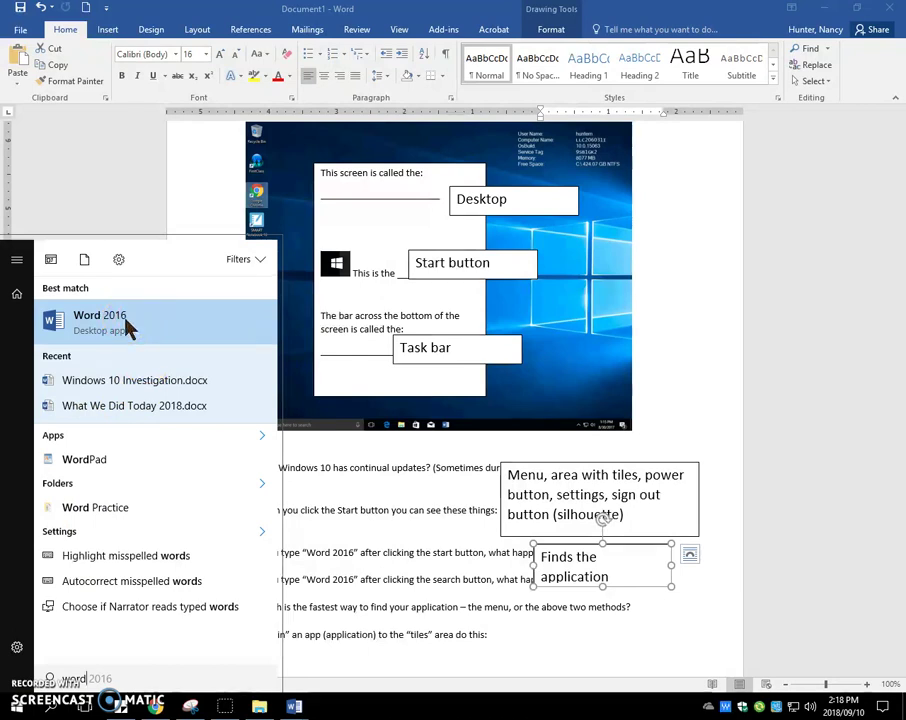
left_click(419, 592)
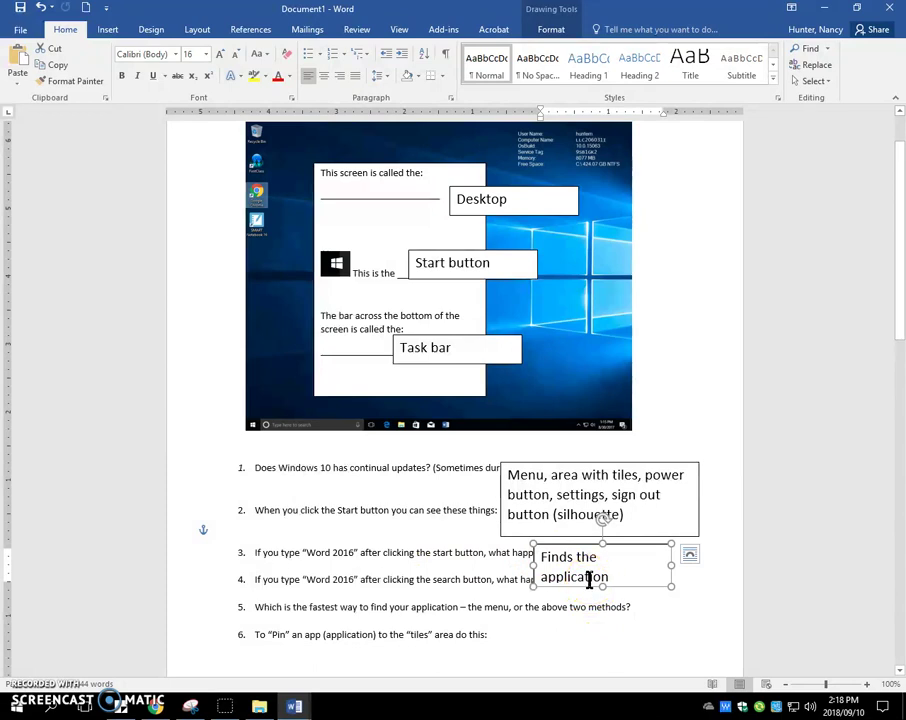
Copy the 'Finds the application' box under question 6, widen and heighten it, and delete its text.
scroll(368, 623, "down", 2)
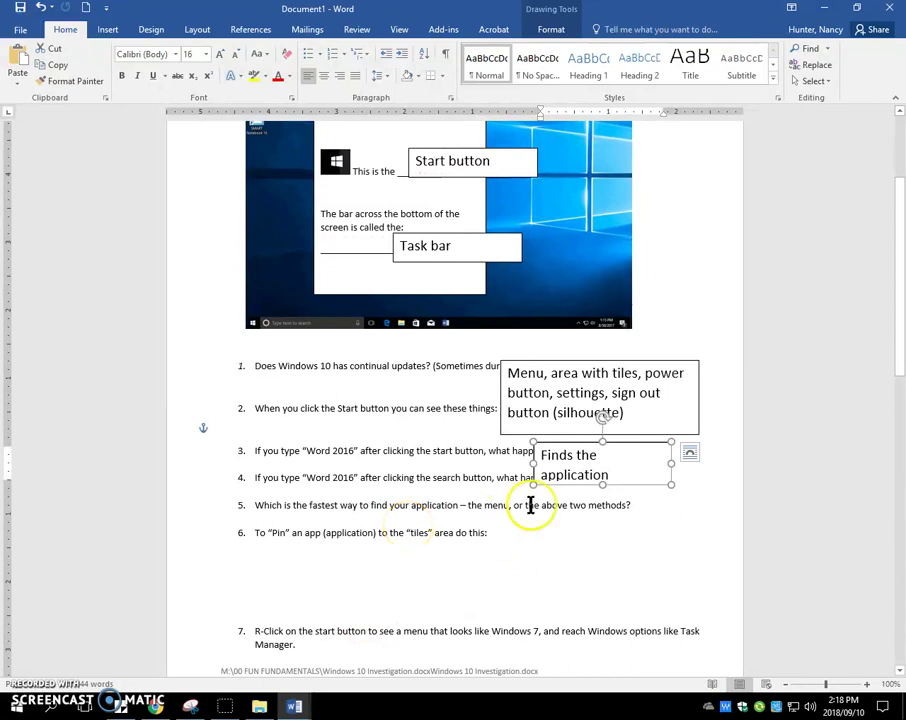
left_click_drag(566, 488, 320, 588)
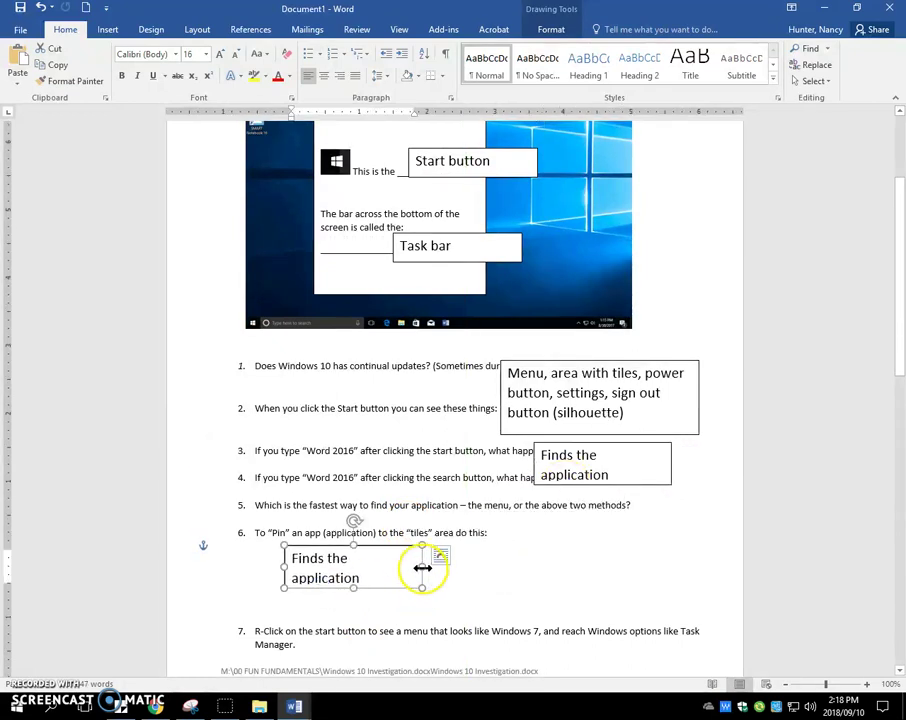
left_click_drag(423, 567, 673, 567)
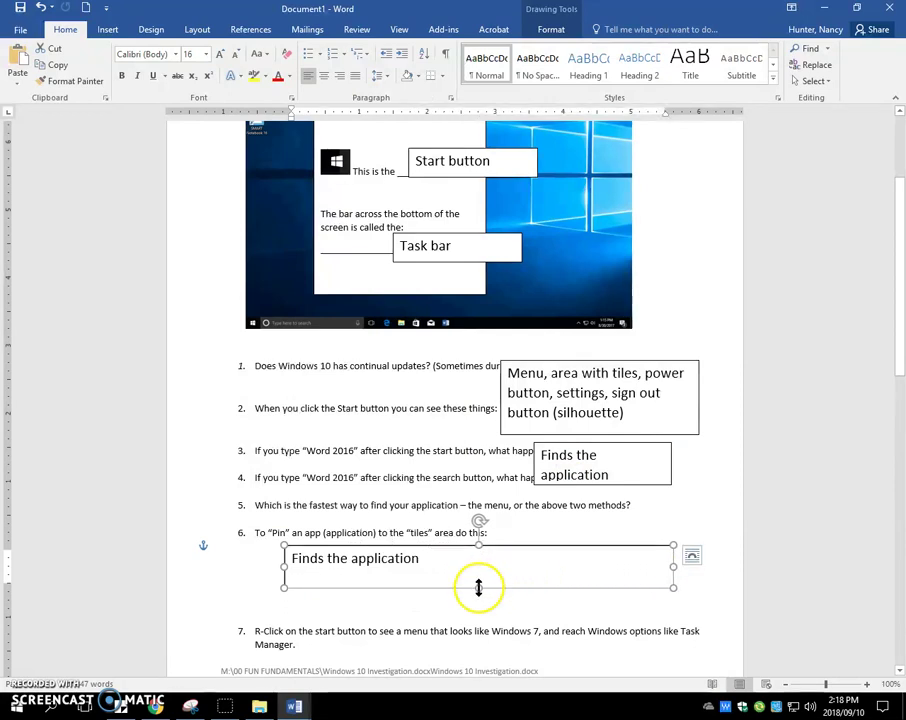
left_click_drag(479, 587, 479, 620)
left_click_drag(430, 561, 287, 557)
key("Delete")
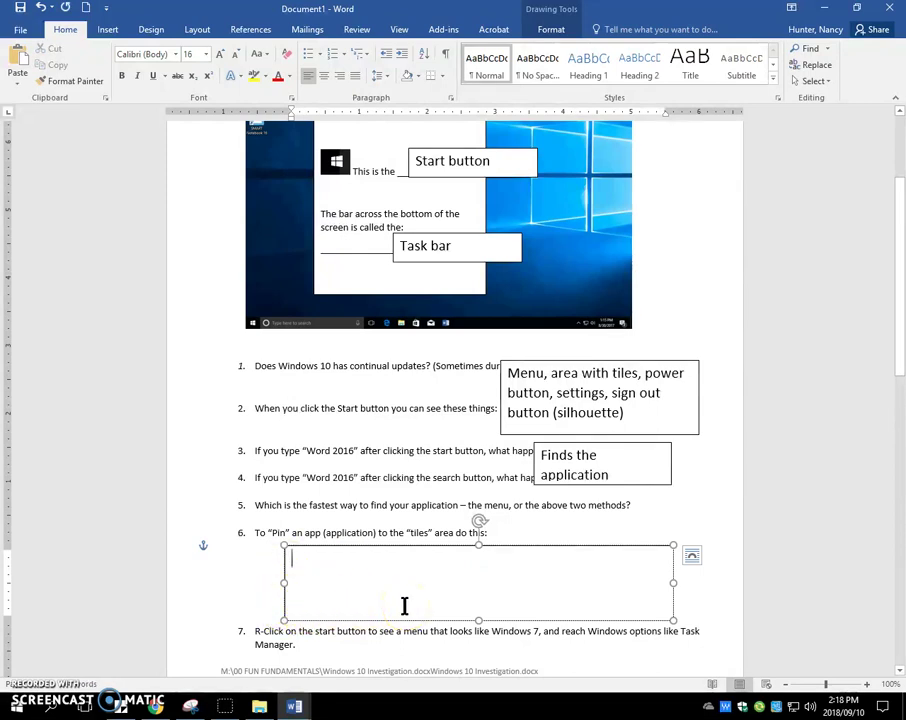
Type the pinning steps: click Start, type the app name, right-click it, click Pin to Start.
type("click Start, type the applicatio")
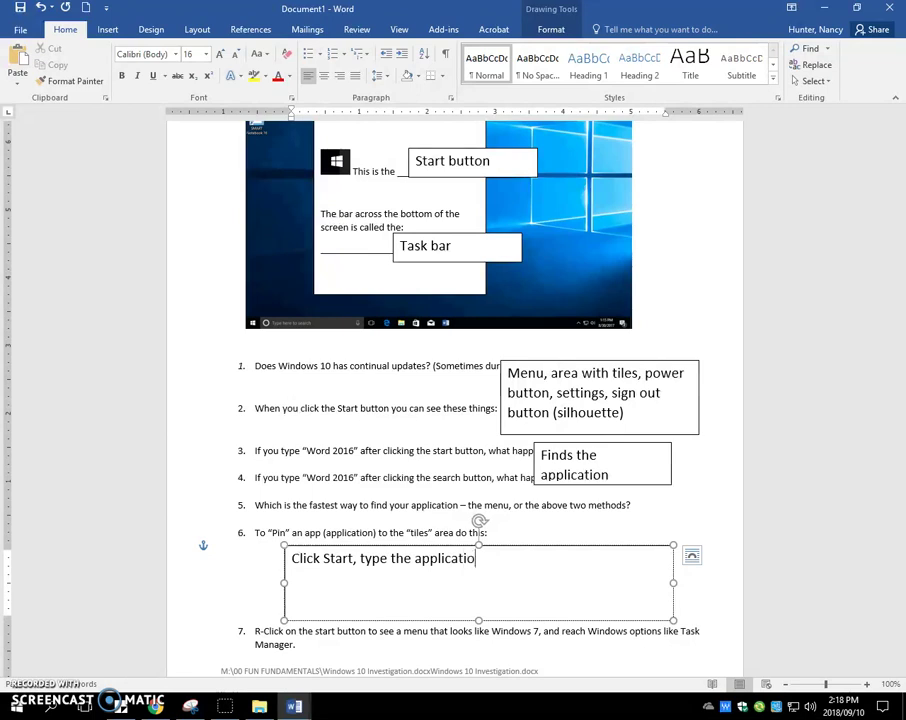
type("n name, displays the a")
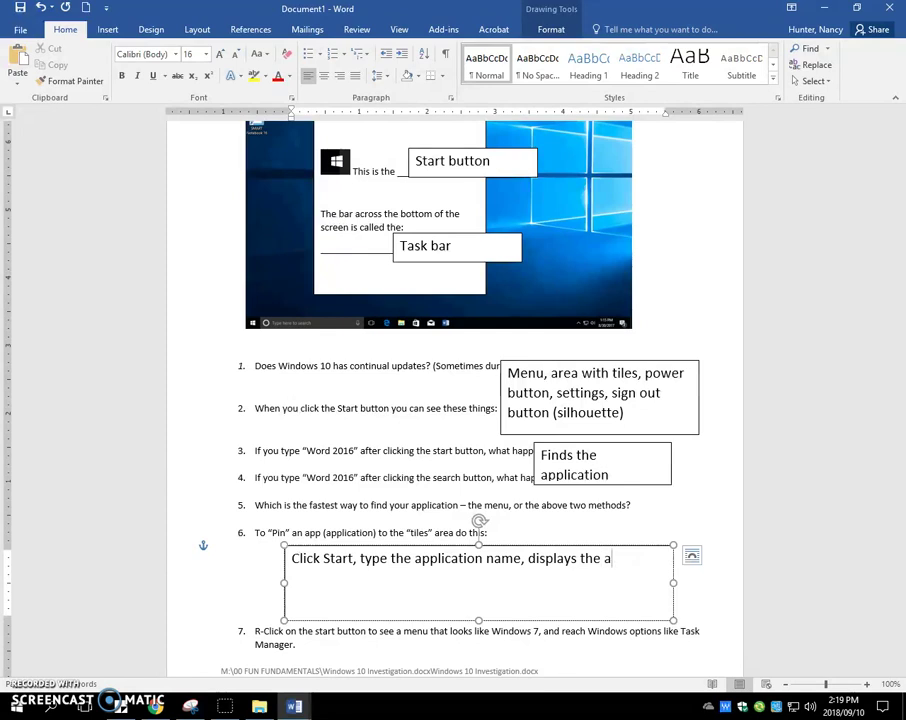
type("pplication in")
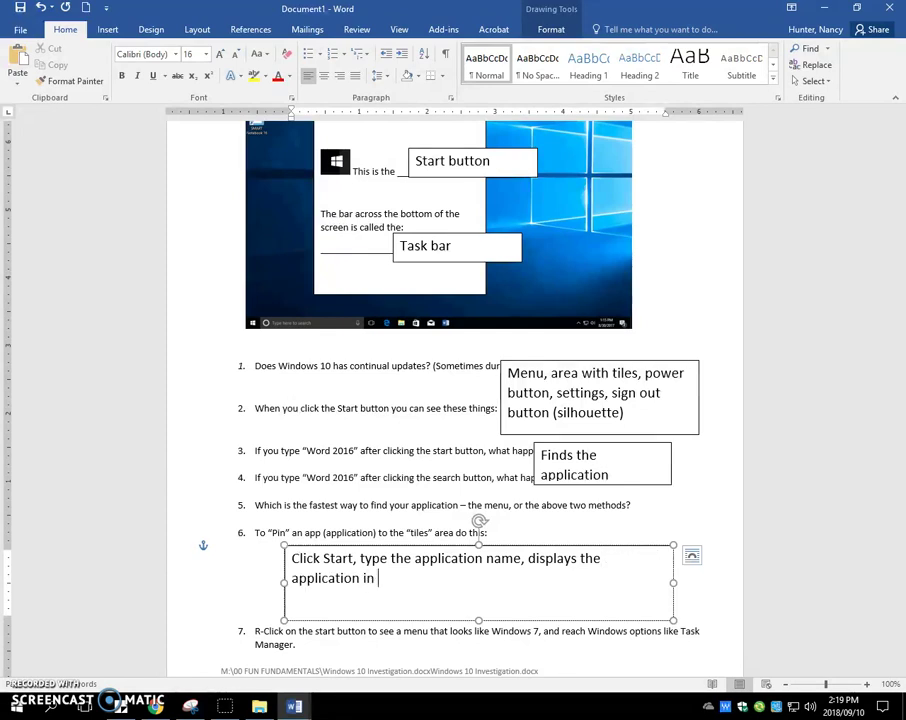
type(" a blue box, R-click on the application name,")
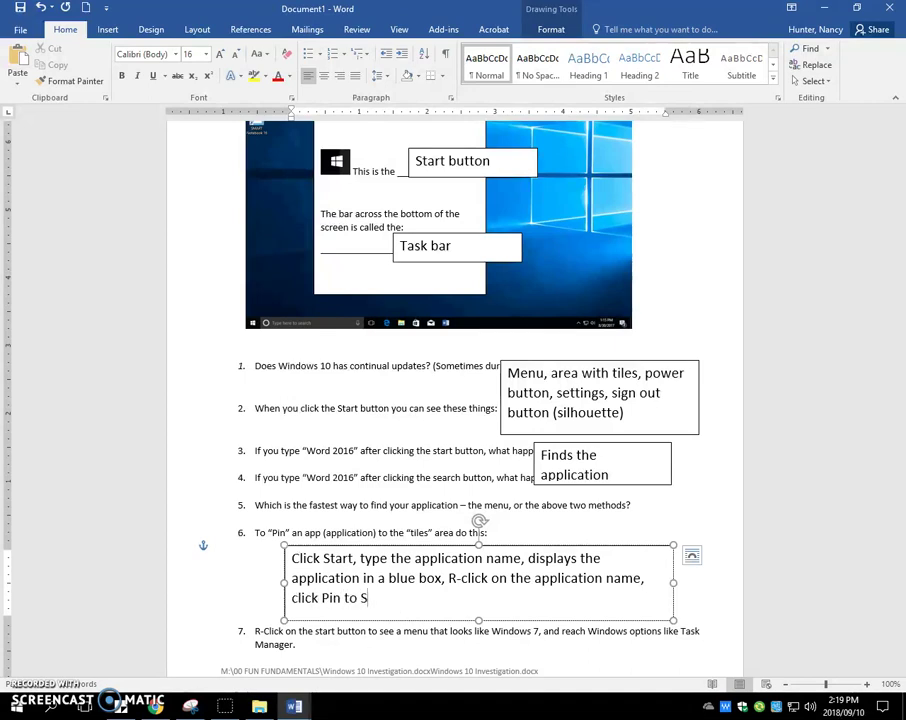
type("rt")
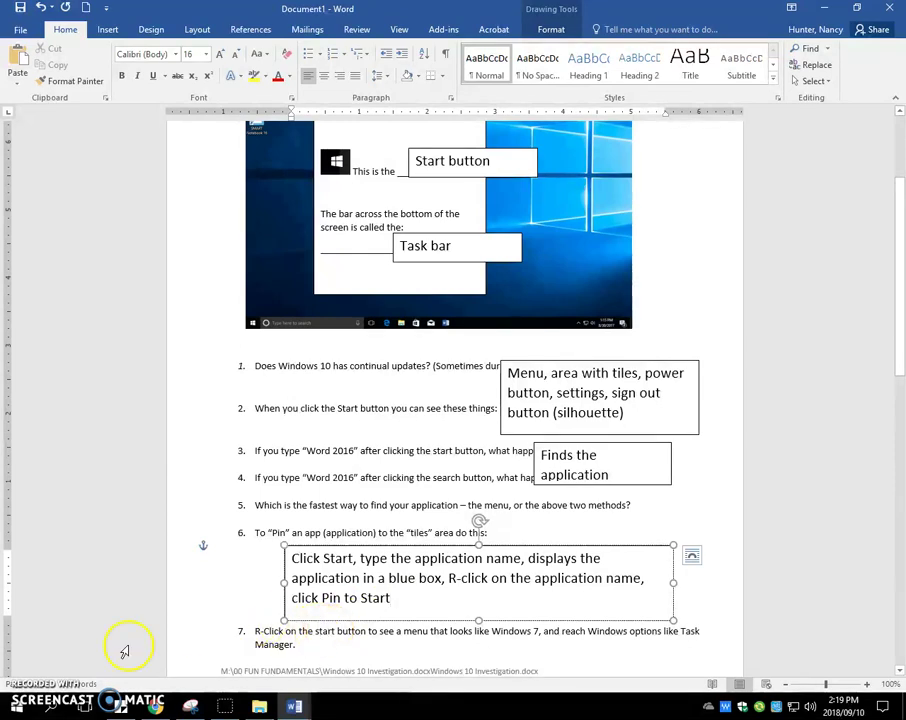
Search 'excel', pin Excel 2016 to Start, then reopen Start to see its new tile.
left_click(18, 707)
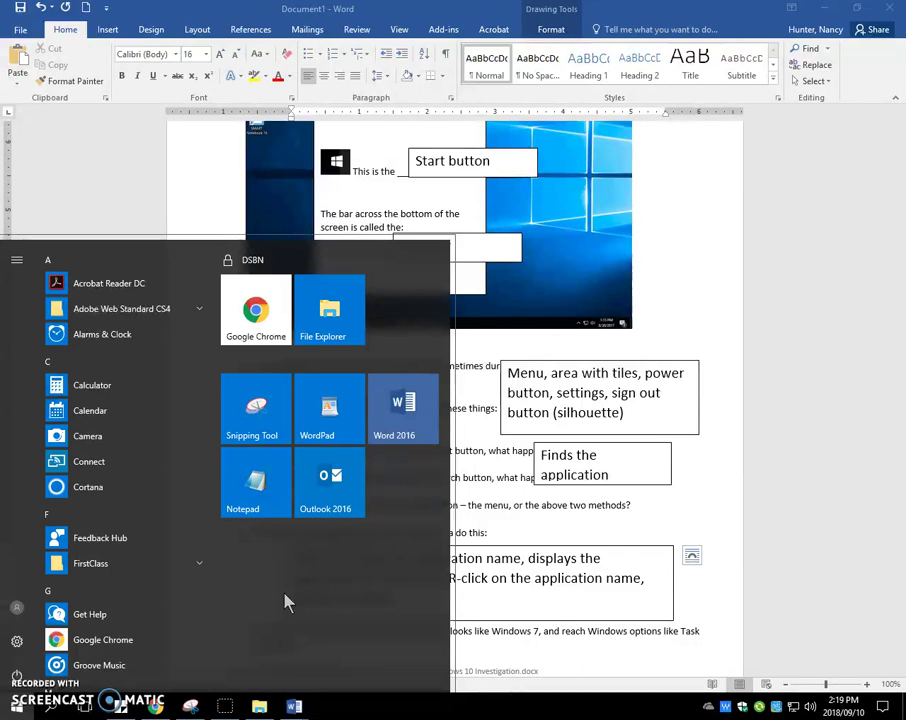
type("excel")
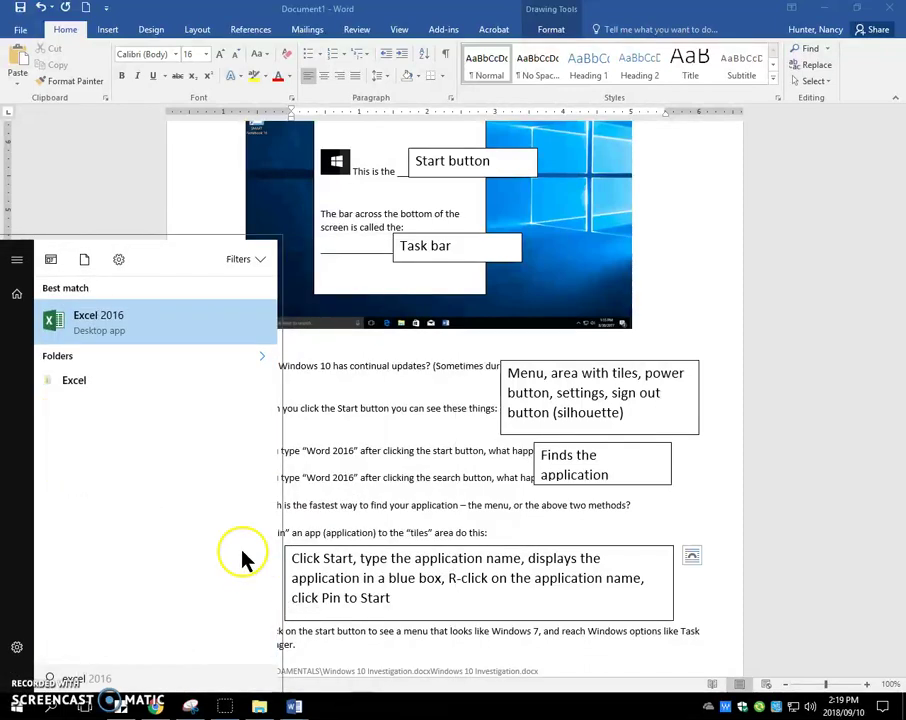
right_click(166, 336)
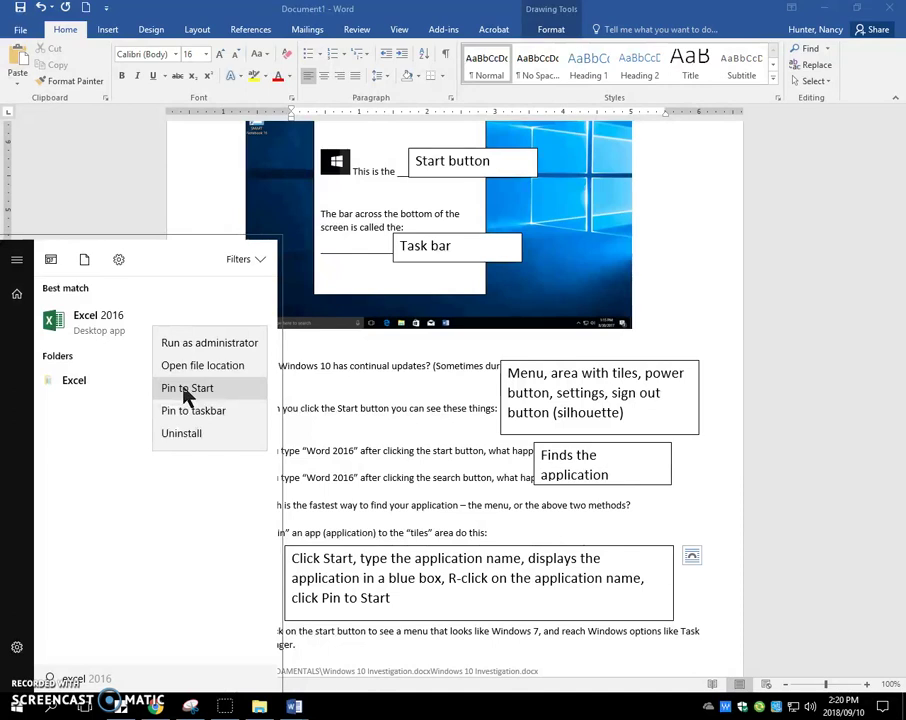
left_click(187, 390)
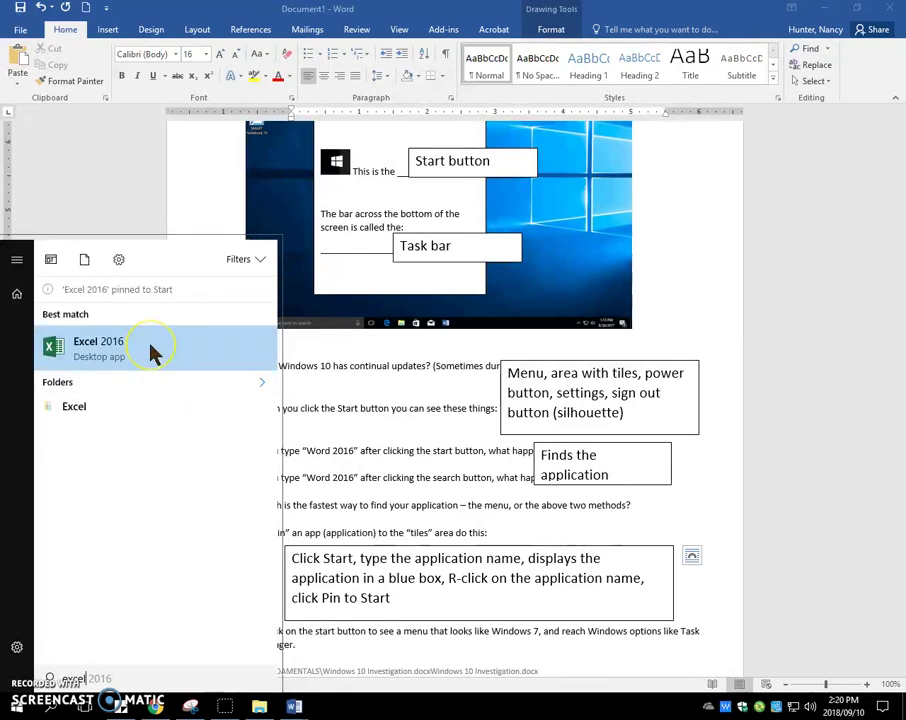
left_click(349, 524)
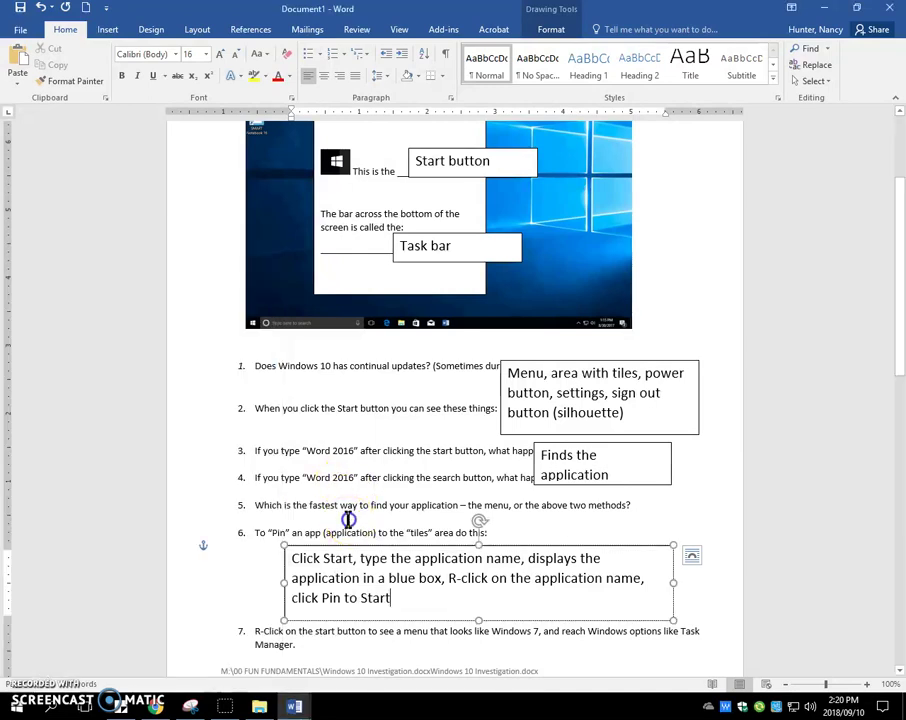
left_click(20, 707)
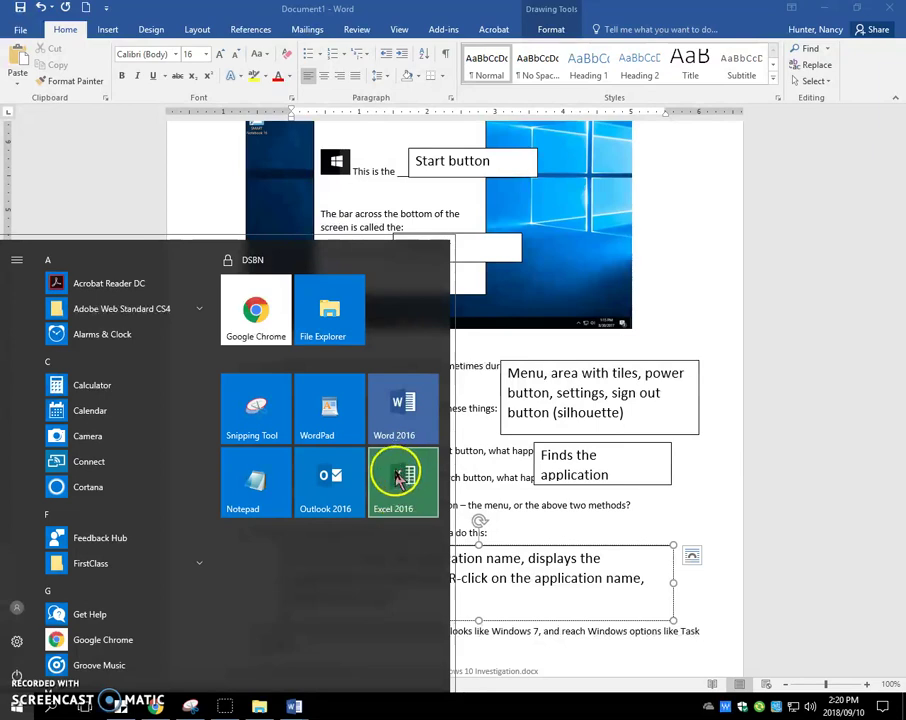
Close the Start menu, then show and dismiss the Start button's right-click system tools menu.
left_click(495, 509)
scroll(497, 512, "down", 3)
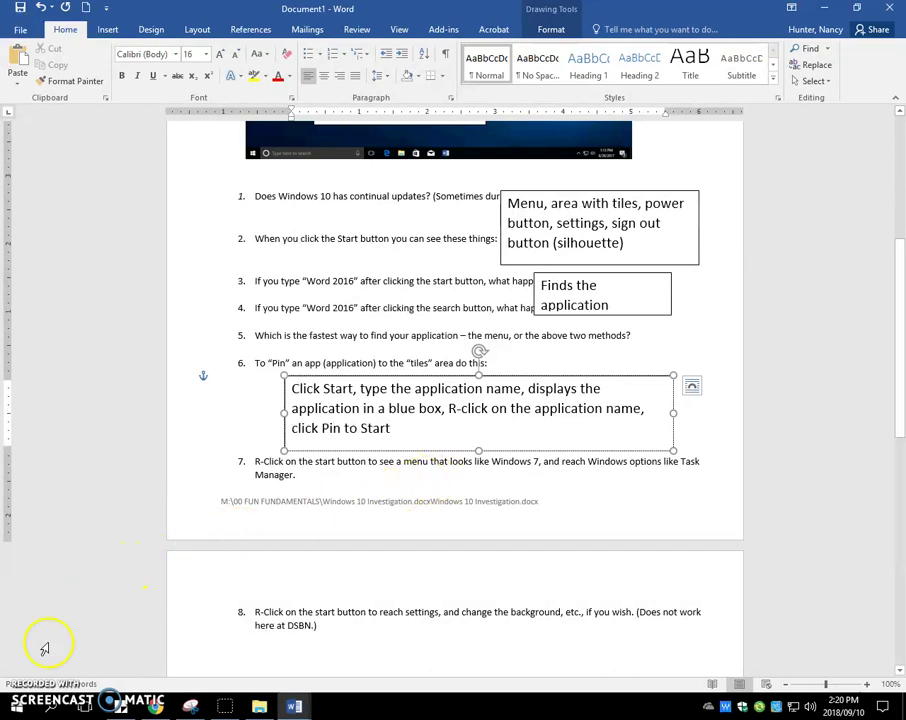
right_click(22, 710)
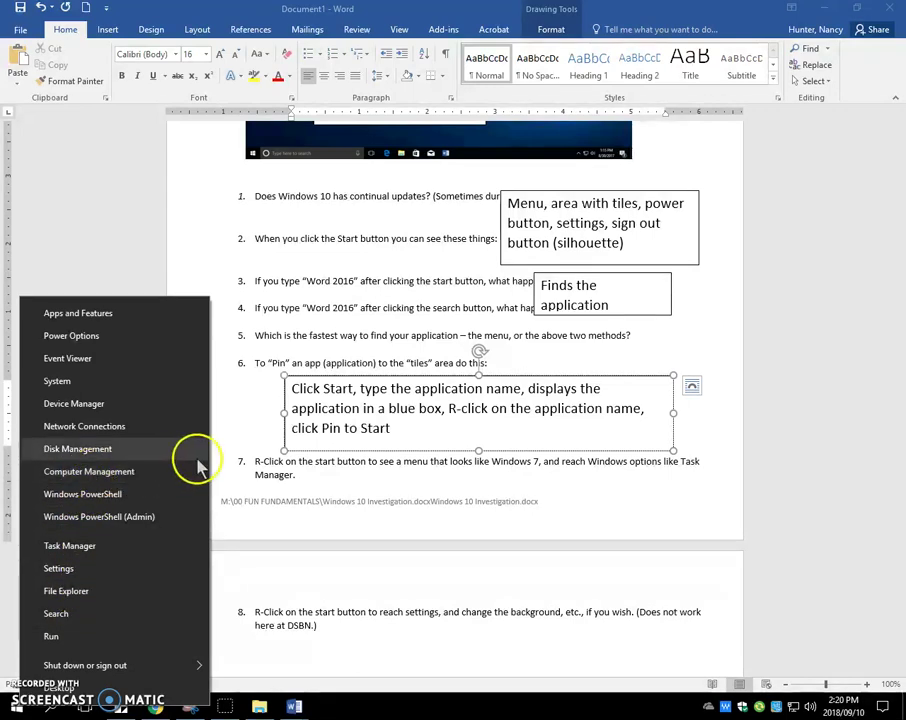
left_click(276, 462)
Highlight 'R-Click' in question 7, then scroll down to questions 8 through 14.
left_click_drag(283, 463, 254, 464)
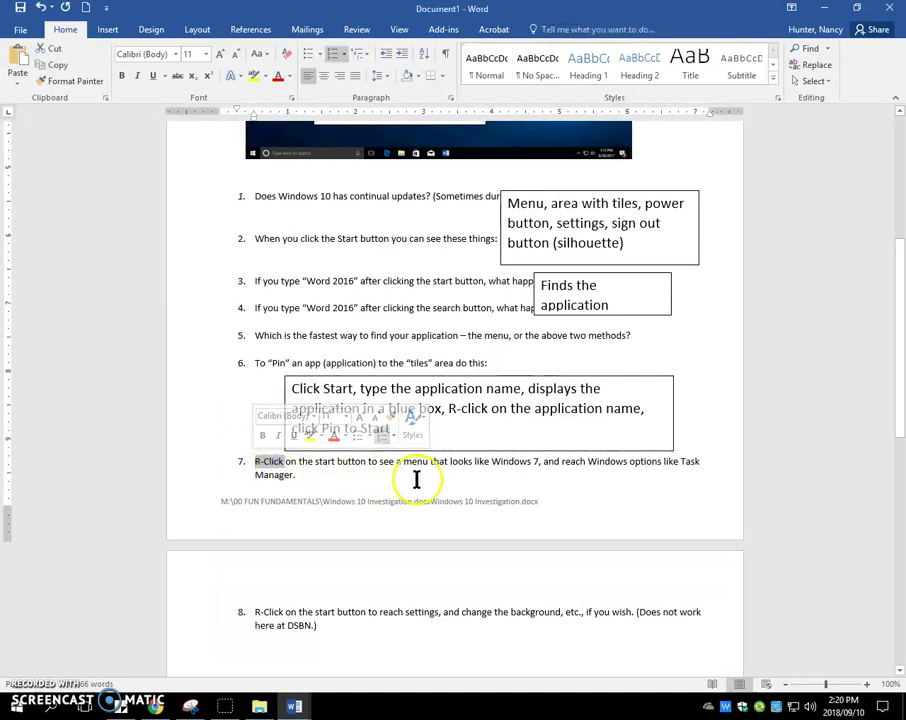
left_click(638, 463)
scroll(349, 490, "down", 5)
scroll(448, 468, "down", 3)
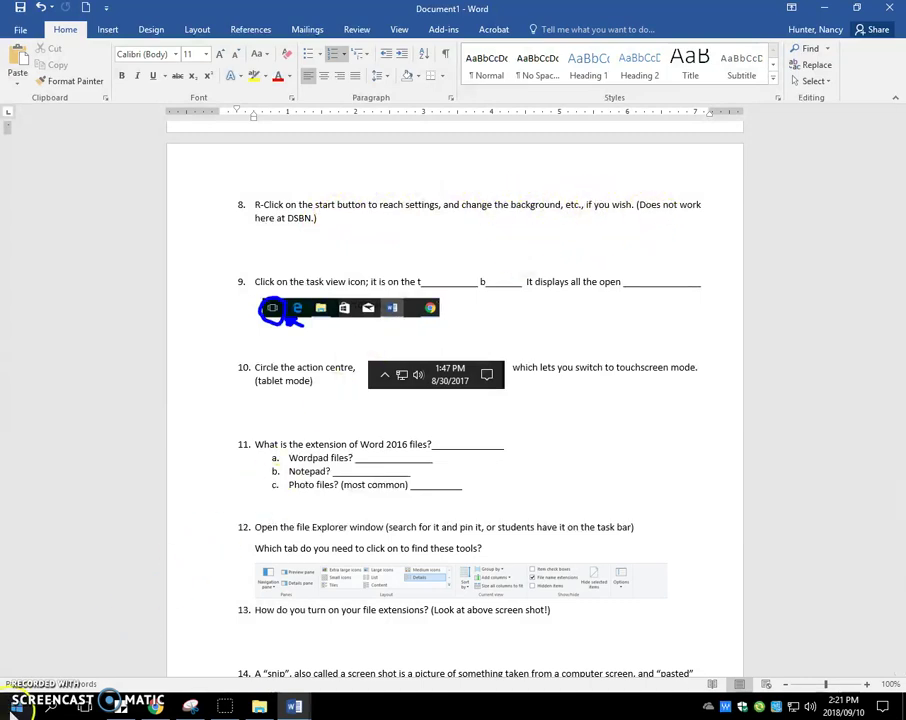
Open Windows Settings from the Start button's right-click menu, then close it.
right_click(18, 708)
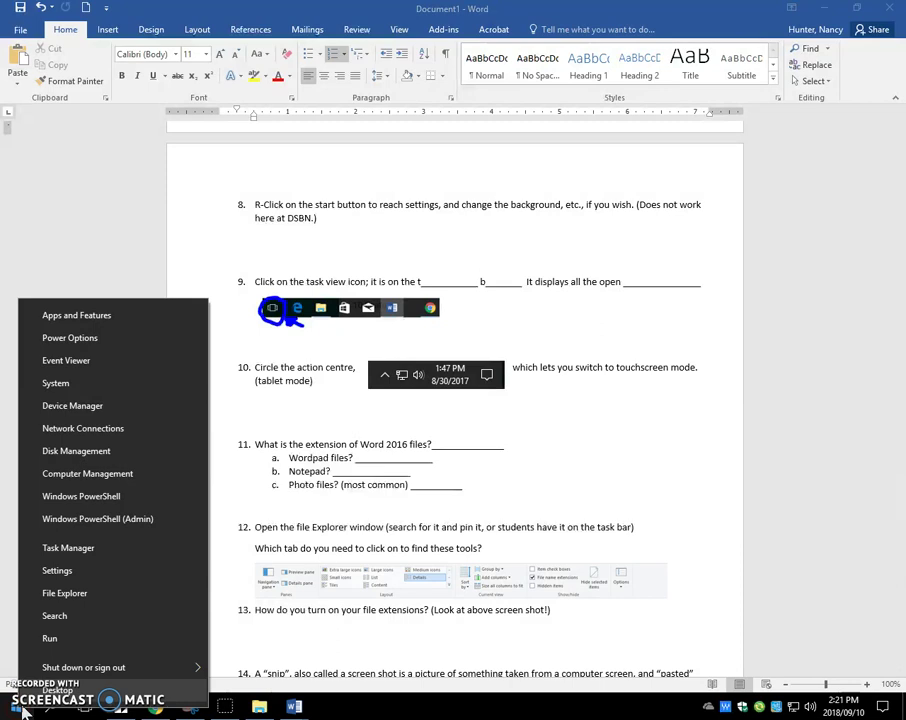
left_click(80, 573)
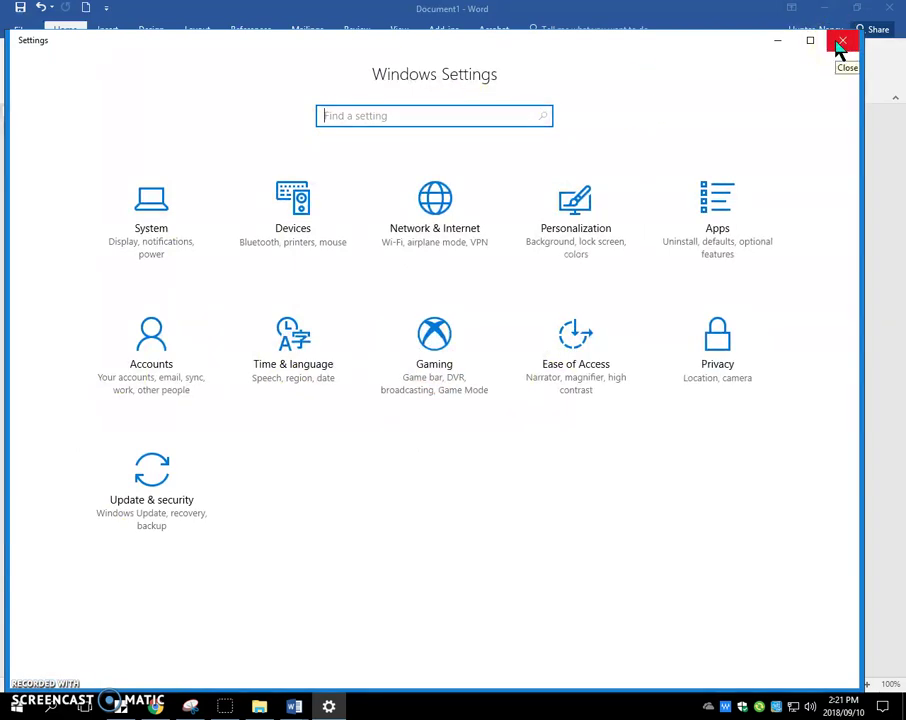
left_click(841, 43)
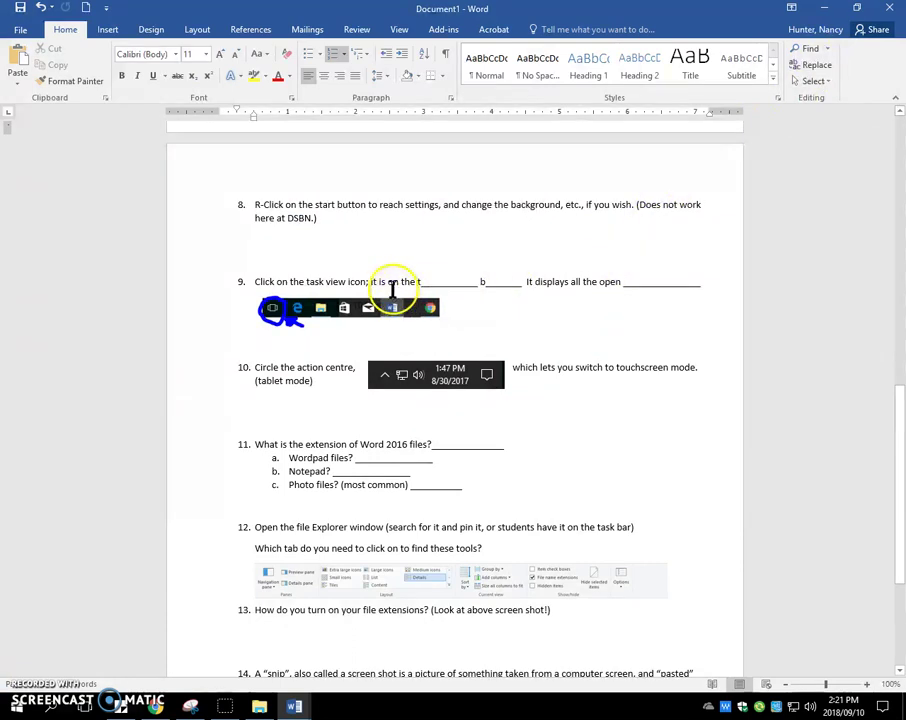
Type 'task' and 'bar' into item 9's blanks, delete the extra t, and begin 'window'.
left_click(353, 281)
left_click(239, 210)
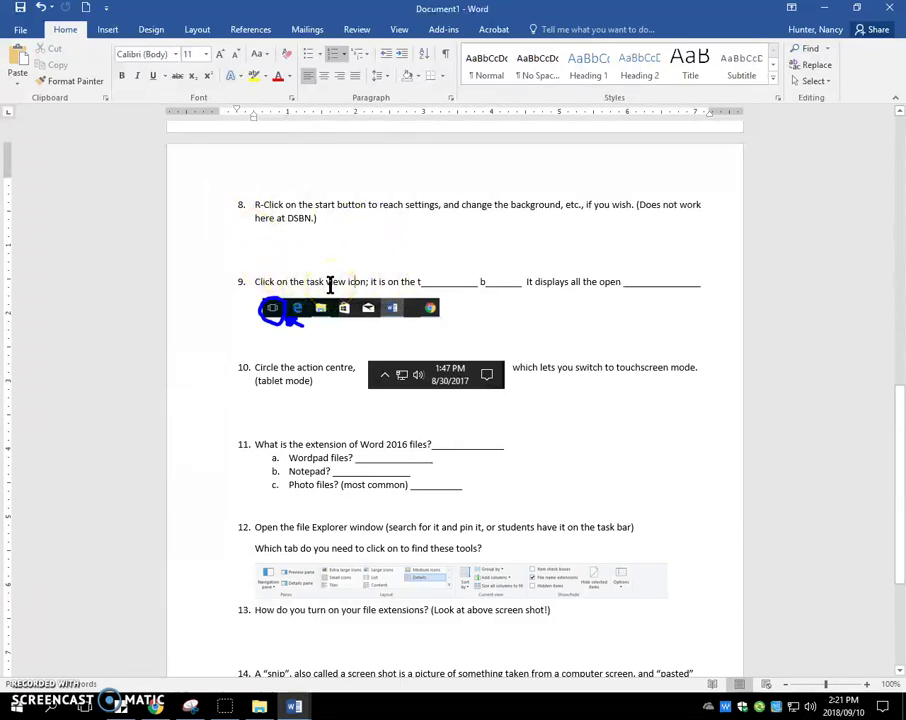
left_click(352, 283)
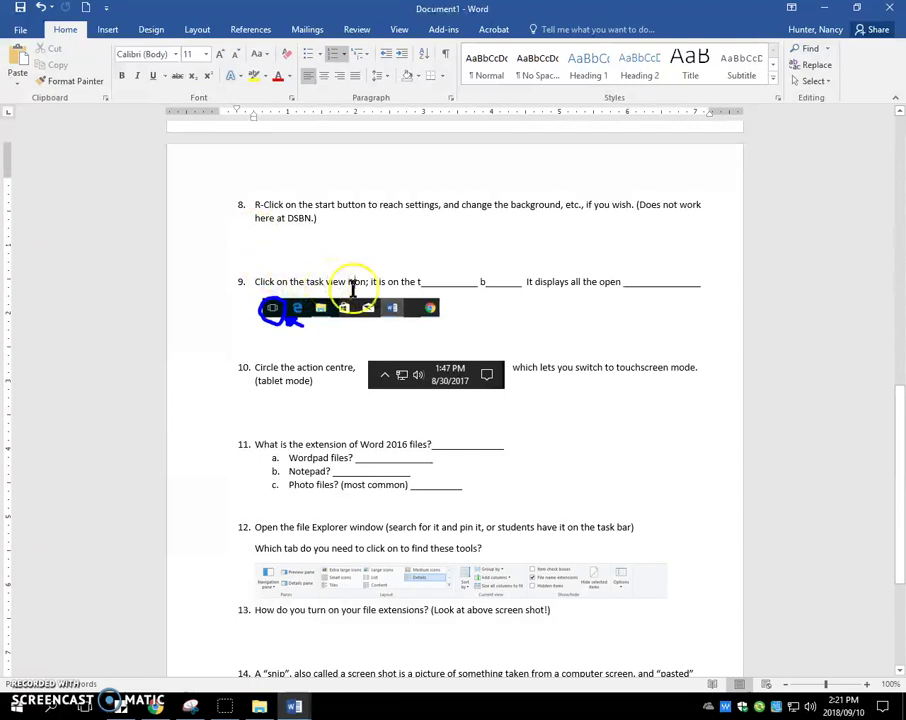
left_click(430, 283)
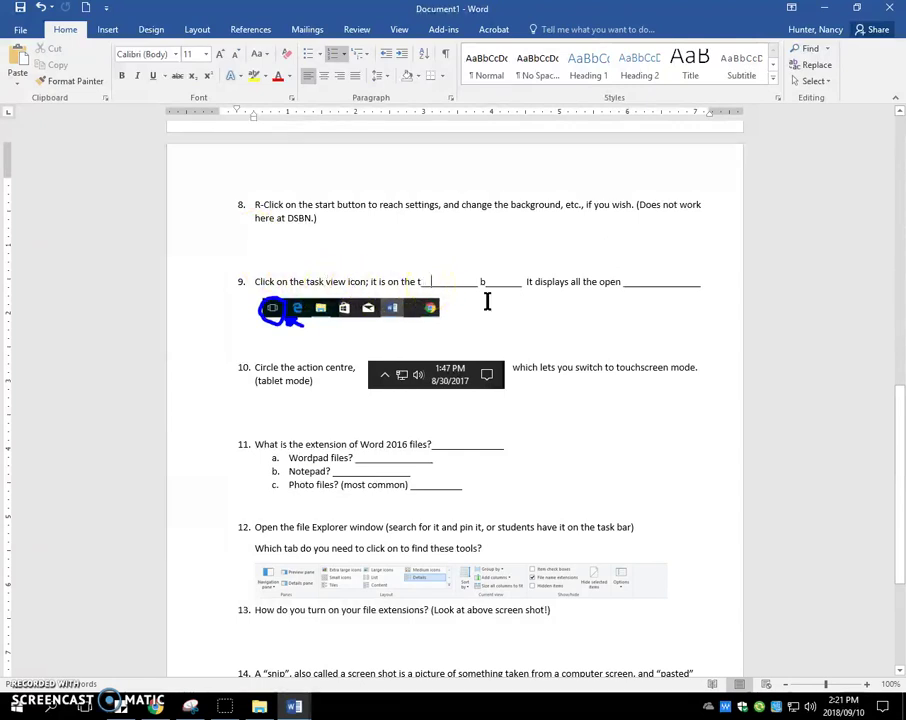
type("task")
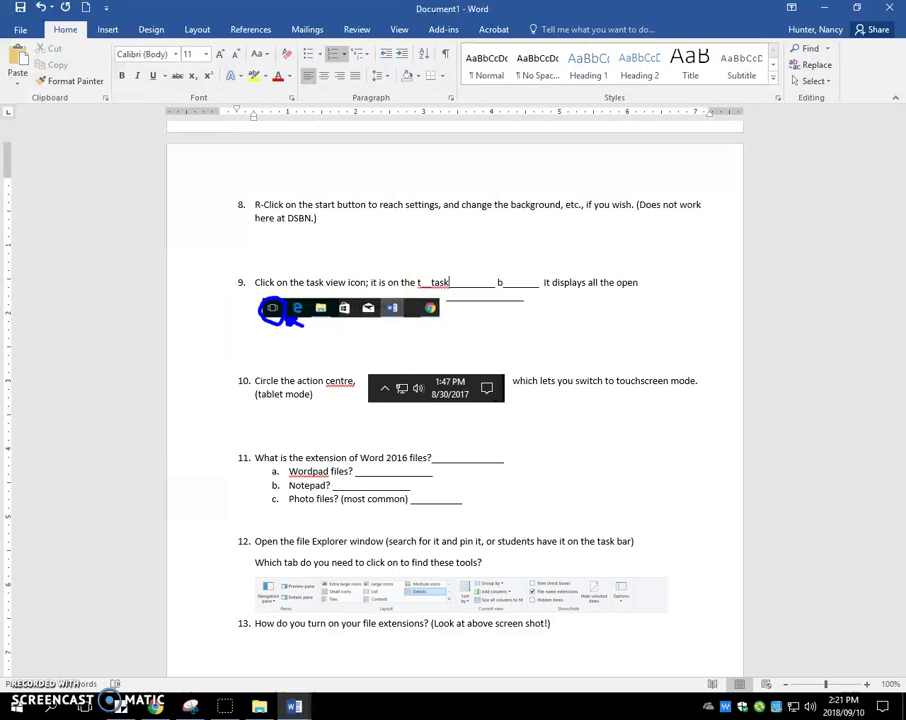
left_click(505, 284)
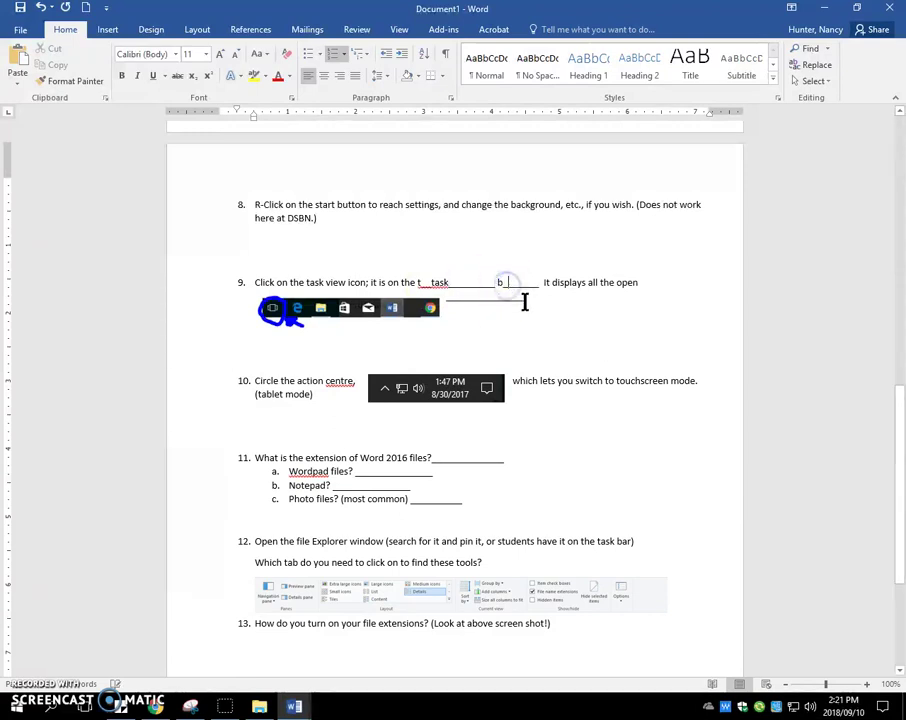
type("ar")
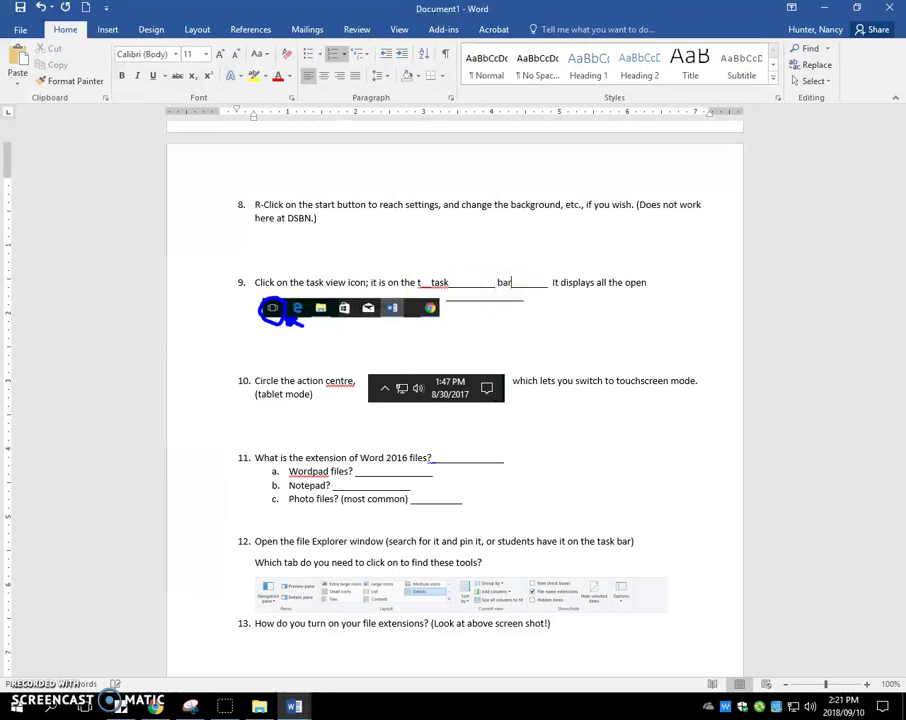
left_click(428, 276)
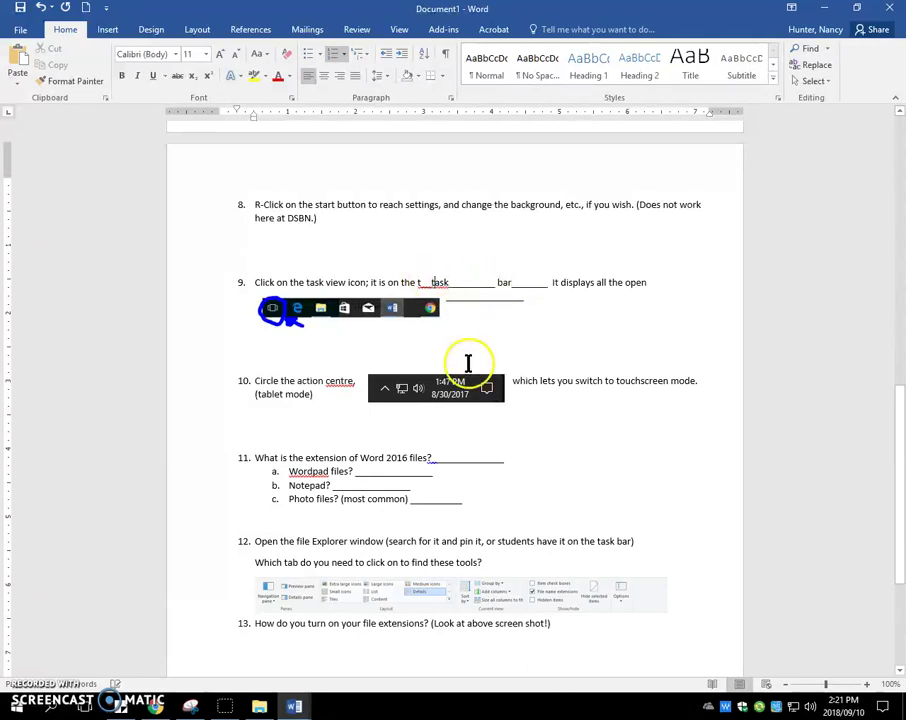
key("BackSpace")
key("BackSpace")
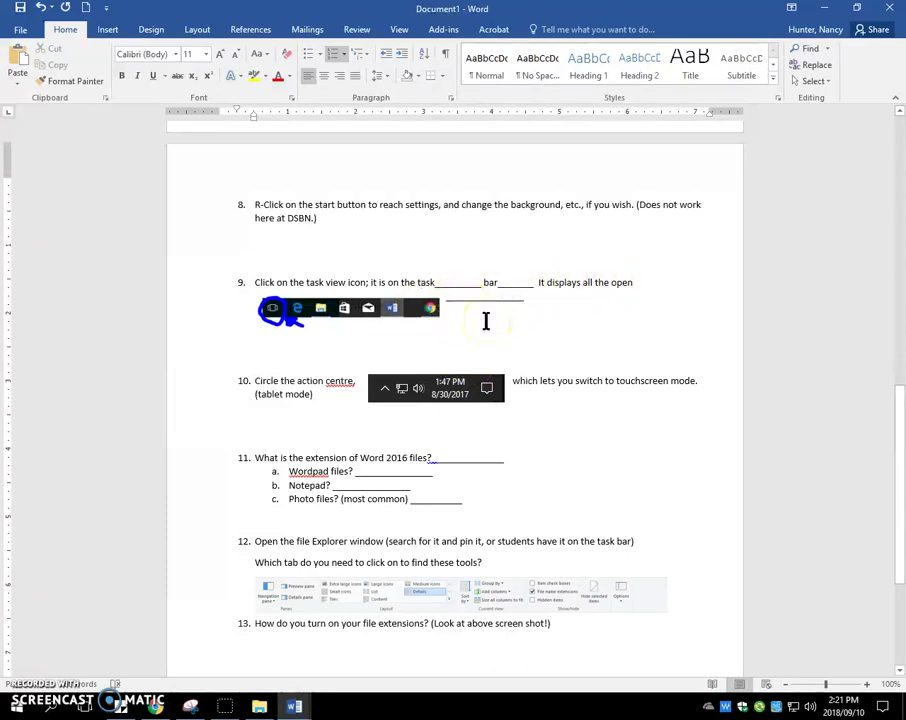
type("window")
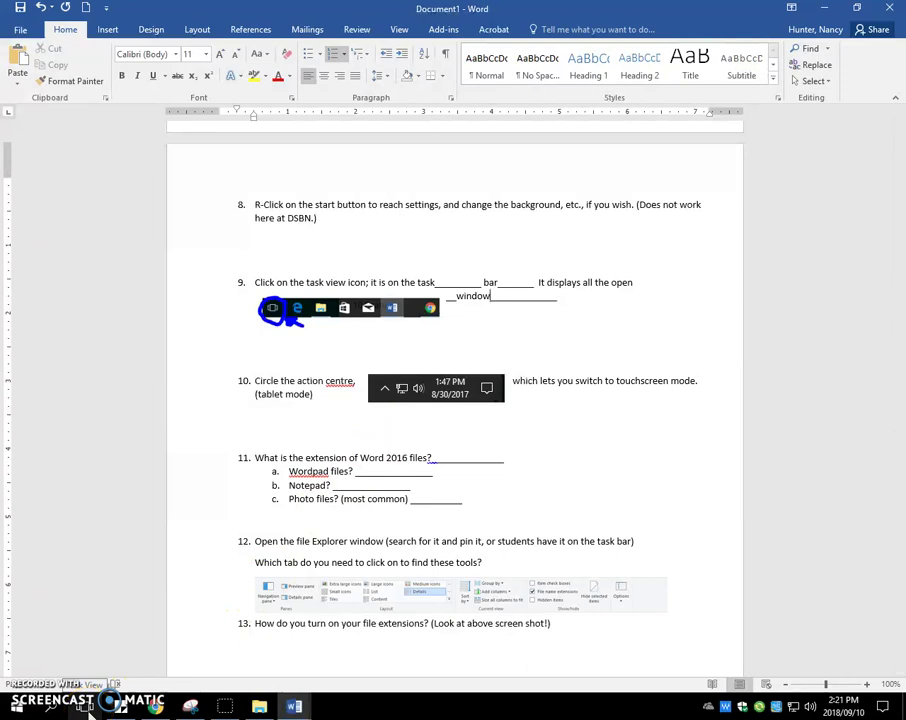
Open Task View showing Word, Snipping Tool and Sticky Notes, then pick the Snipping Tool.
left_click(84, 706)
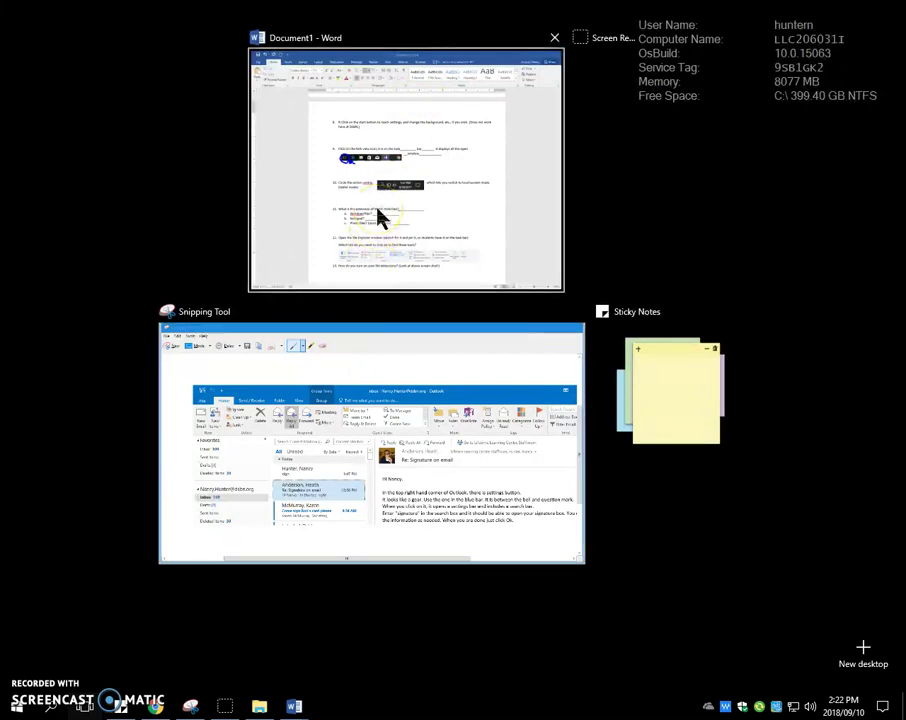
left_click(387, 409)
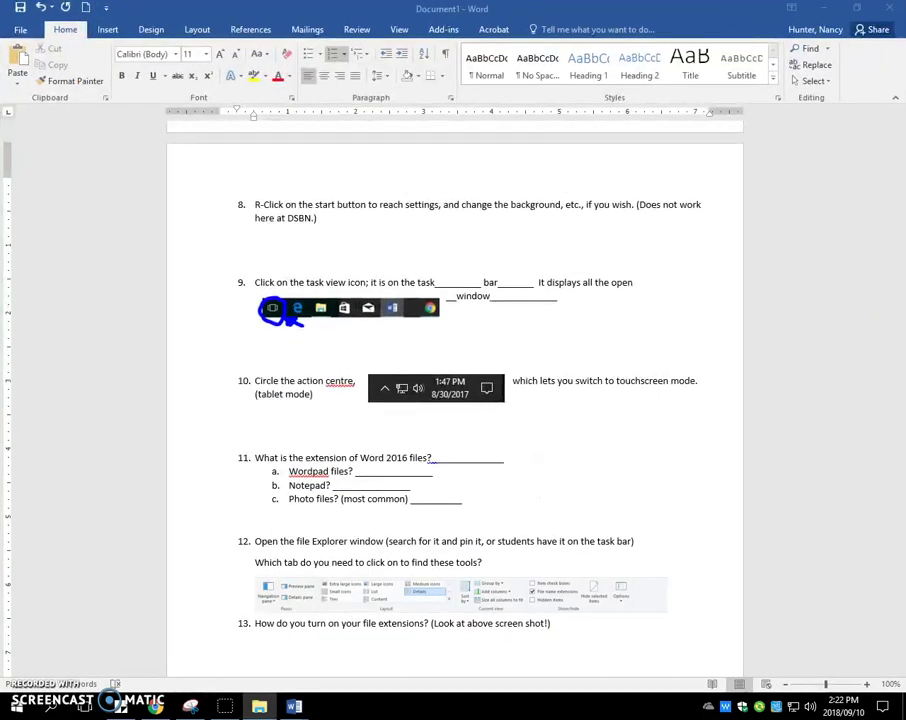
mouse_move(905, 120)
left_mouse_down()
mouse_move(486, 124)
mouse_move(905, 118)
left_mouse_up()
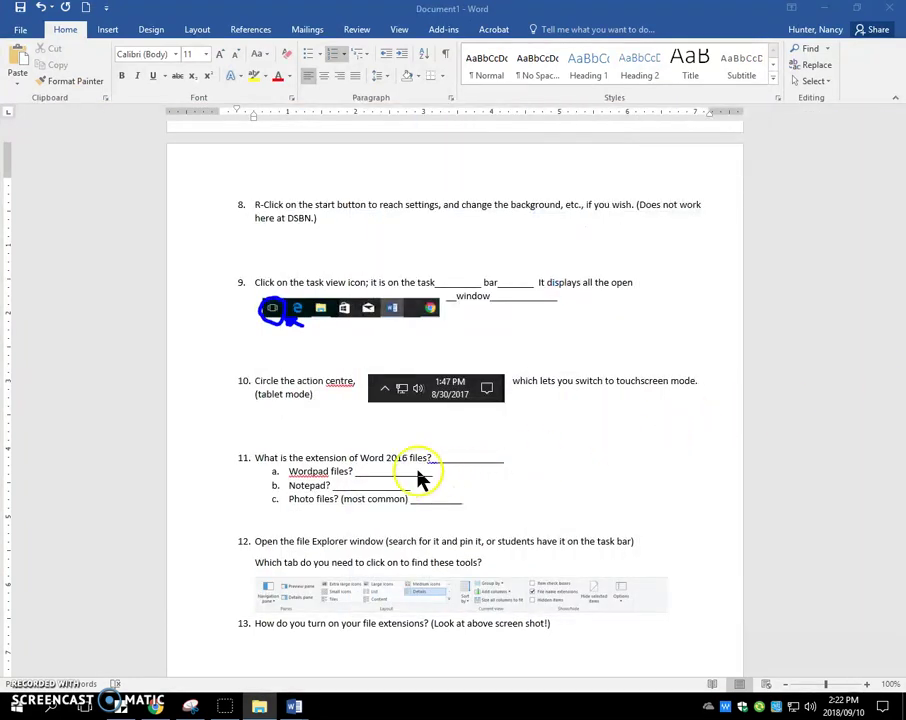
left_click(305, 260)
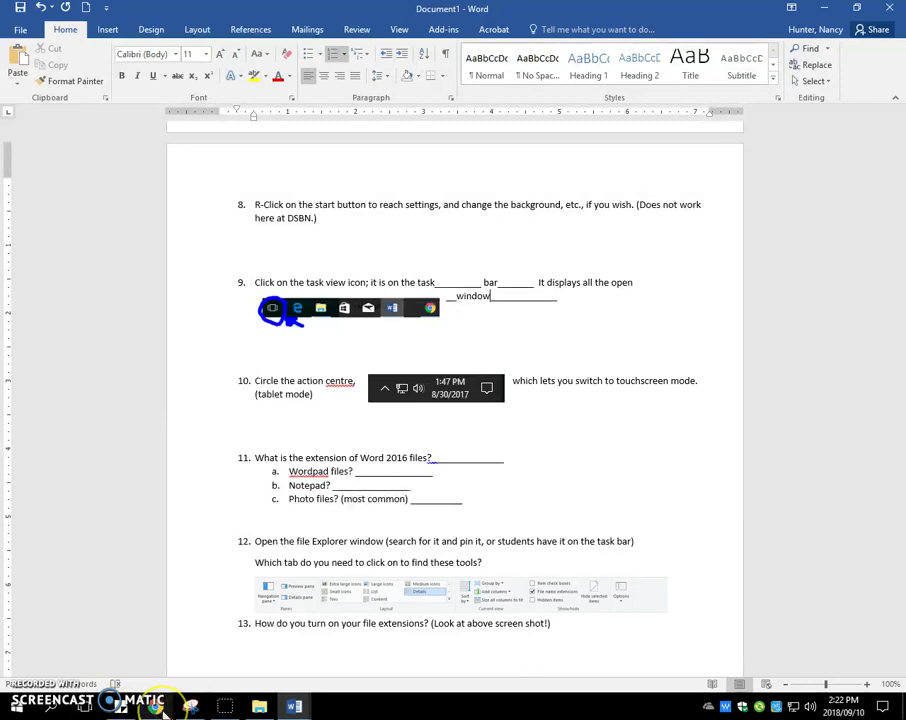
mouse_move(163, 712)
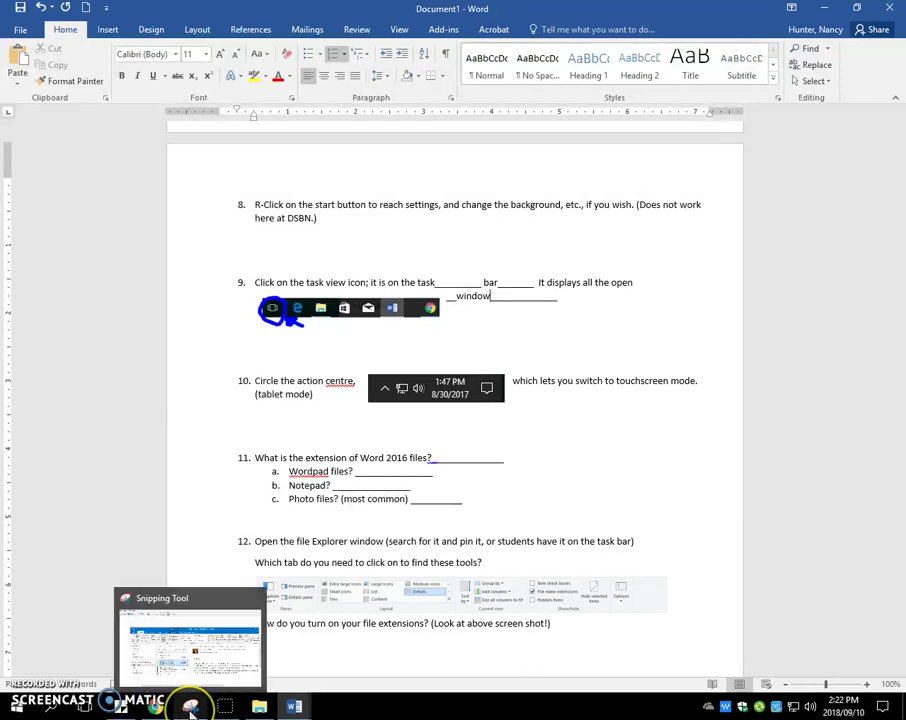
left_click(191, 710)
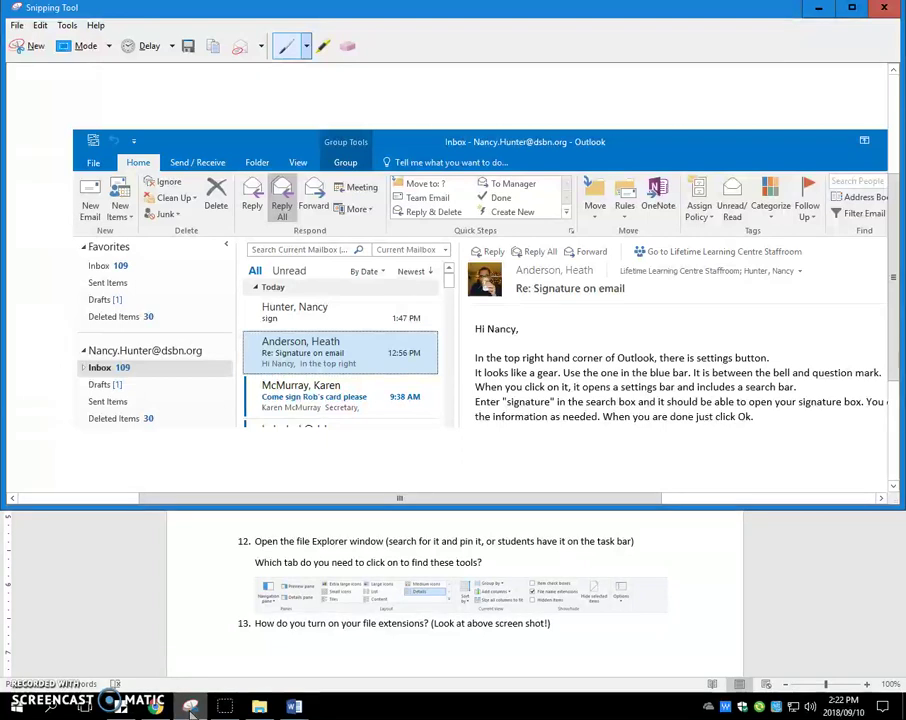
left_click(816, 8)
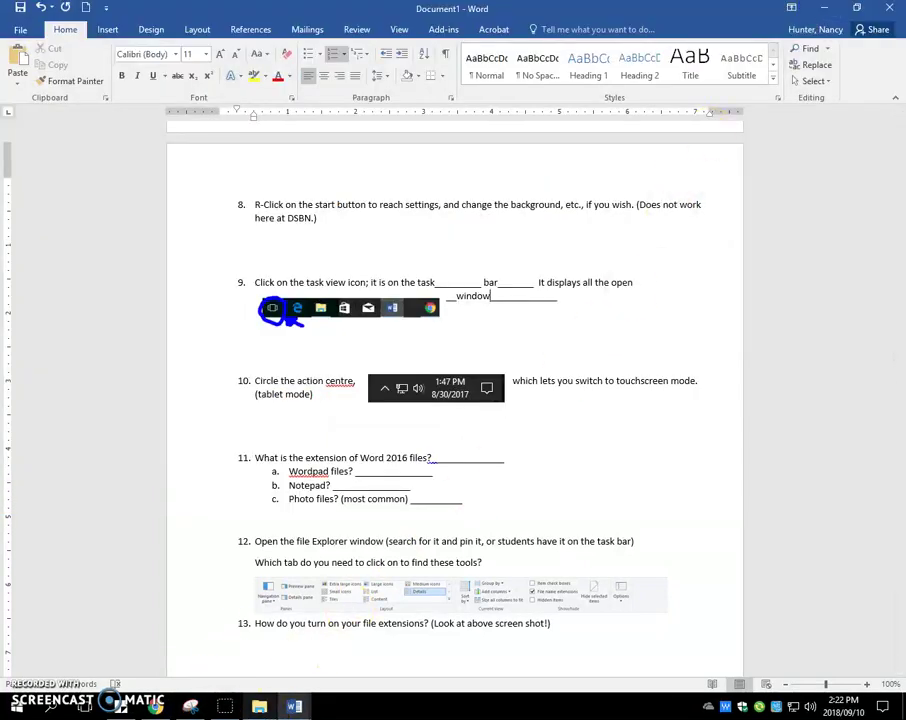
left_click(258, 707)
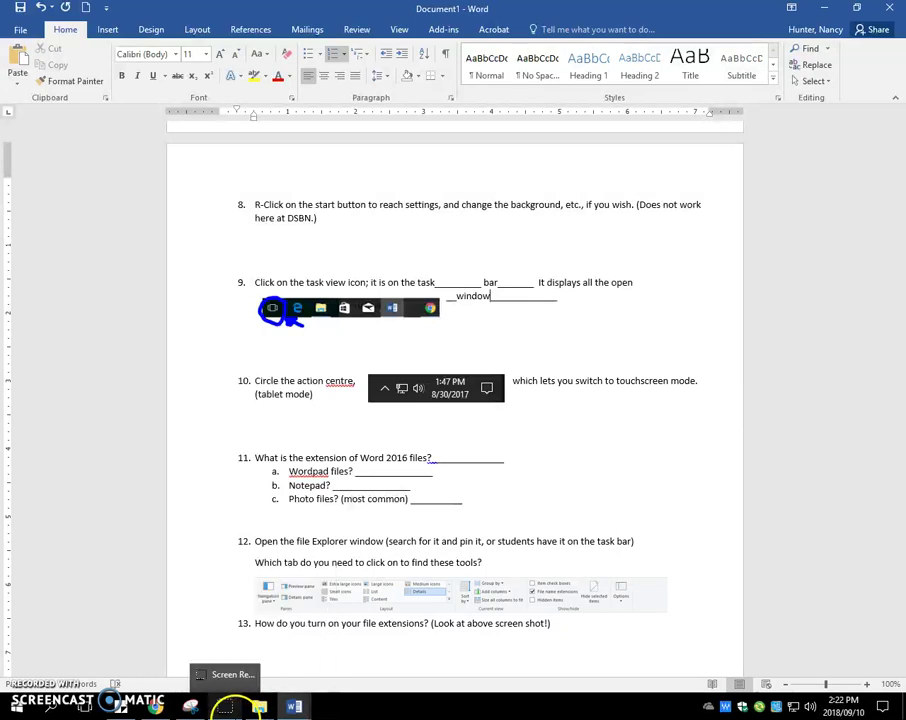
mouse_move(158, 708)
mouse_move(128, 708)
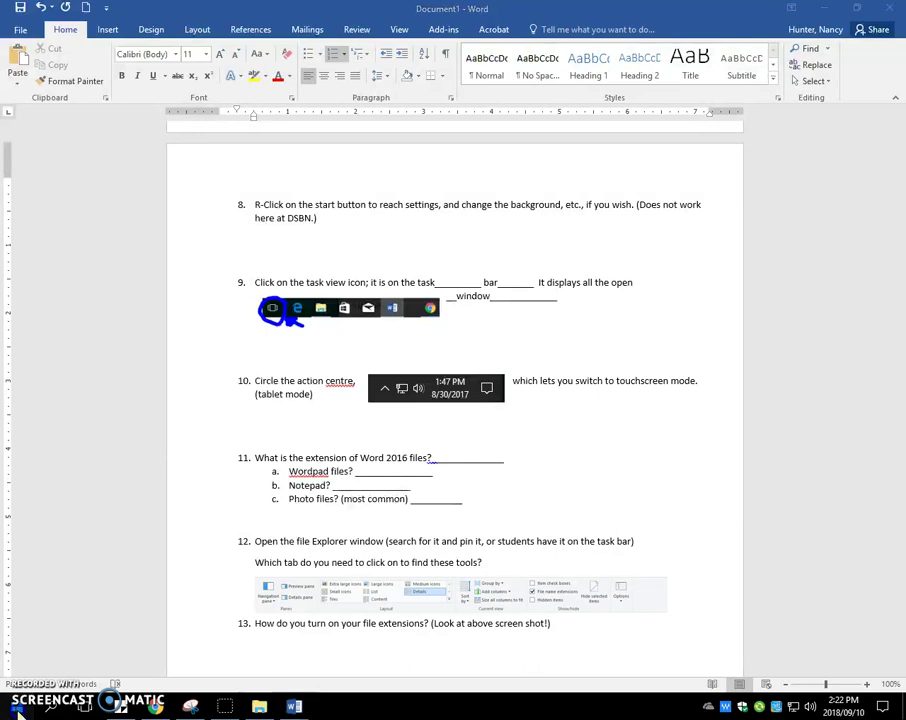
left_click(18, 712)
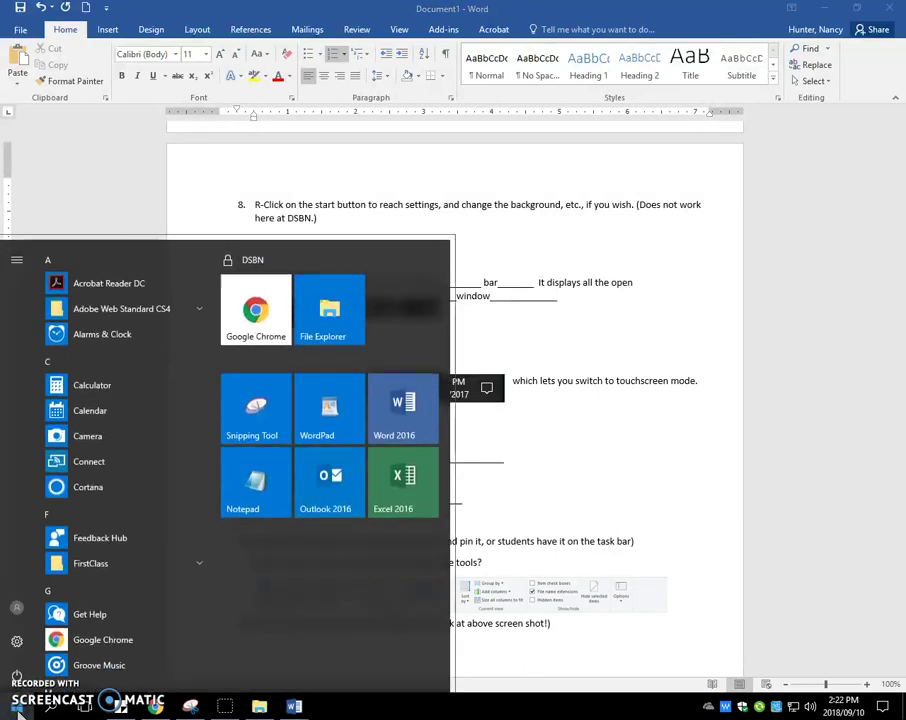
type("outl")
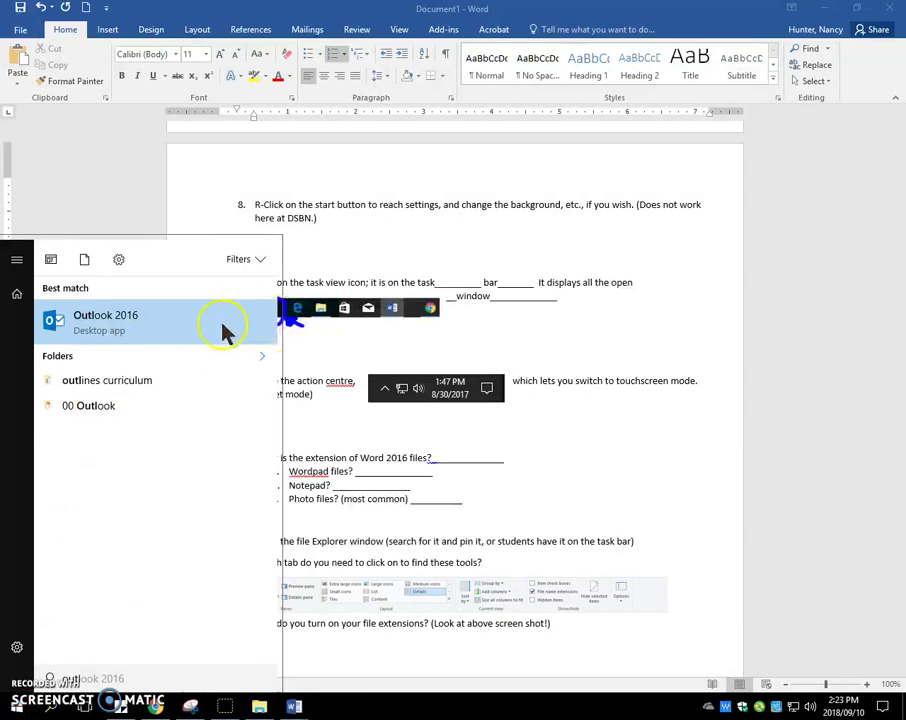
right_click(204, 331)
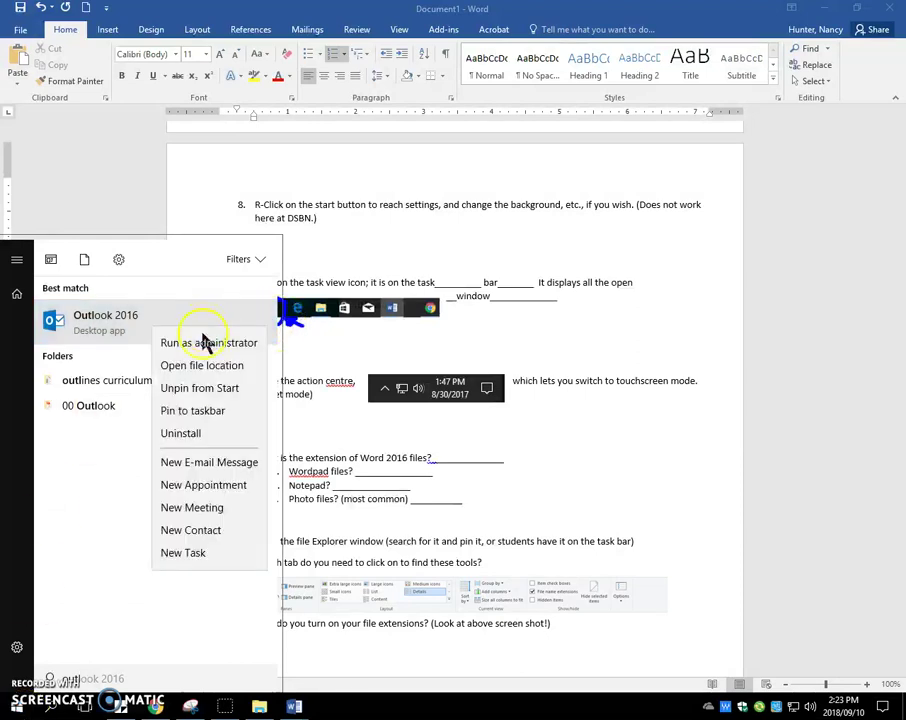
left_click(187, 413)
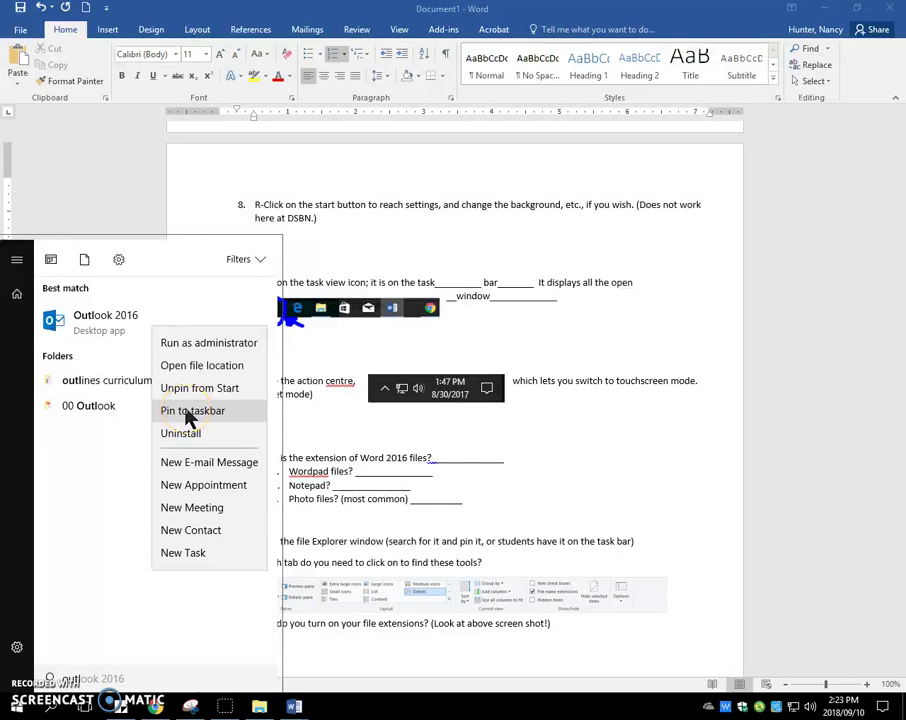
left_click(206, 410)
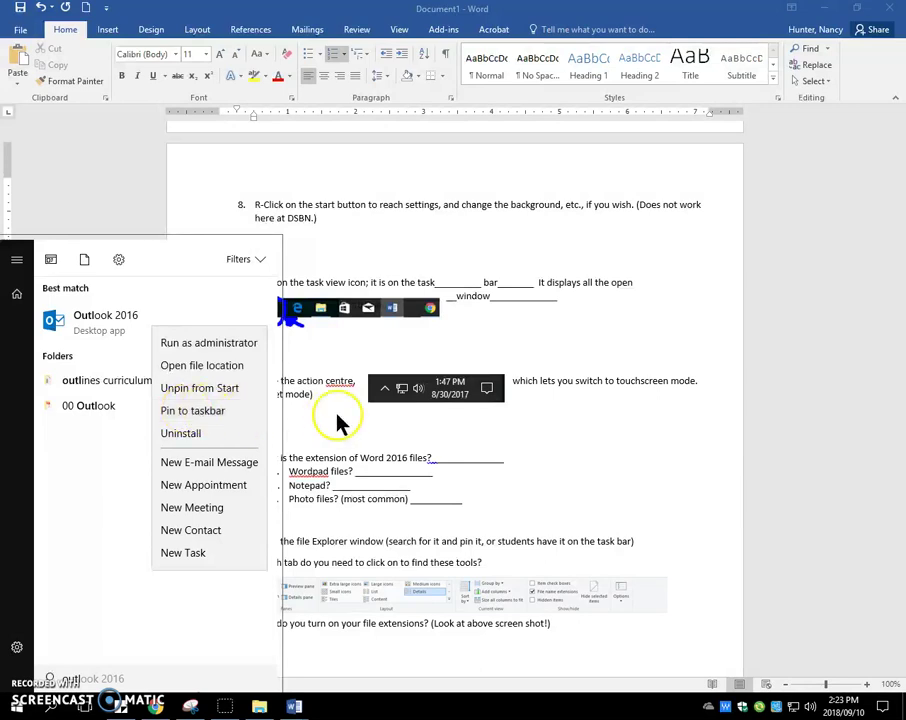
left_click(363, 452)
left_click(370, 442)
scroll(368, 440, "down", 2)
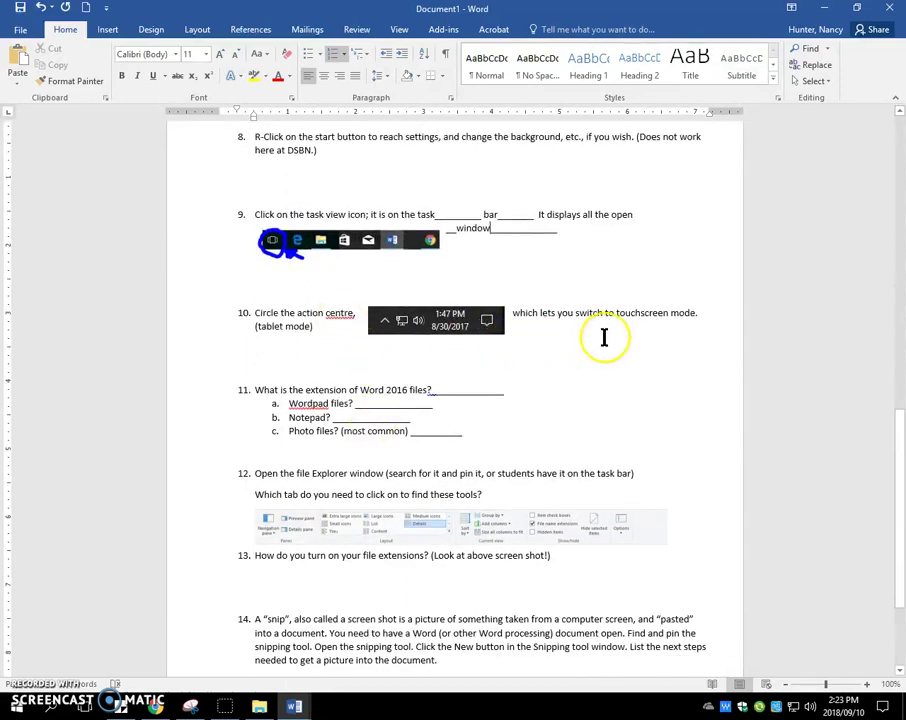
Drag the action-centre screenshot after 'touchscreen', then open and close the Action Center.
left_click_drag(455, 311, 620, 313)
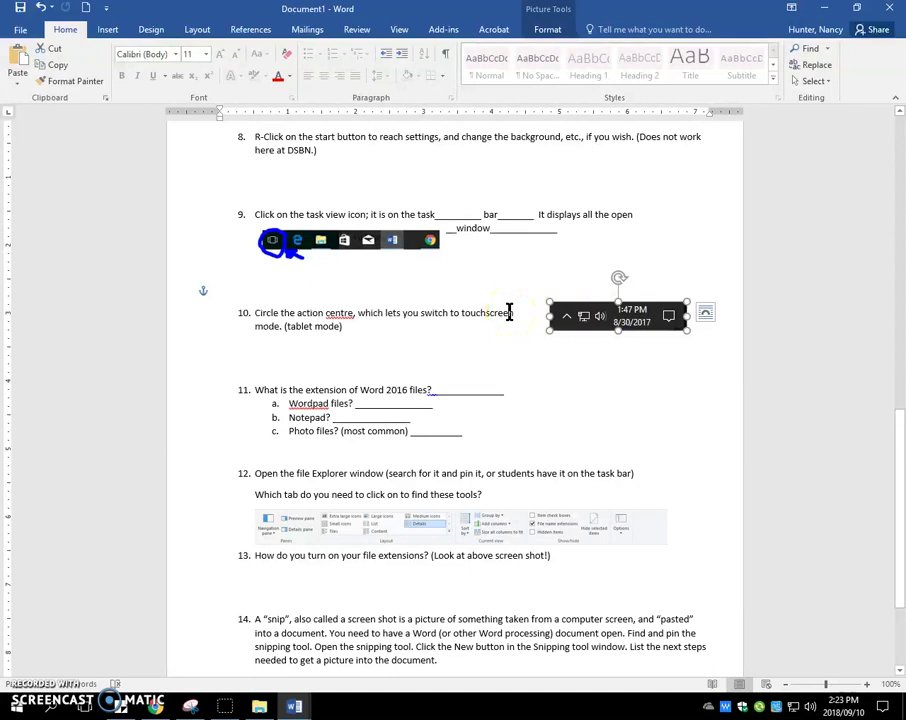
left_click(884, 710)
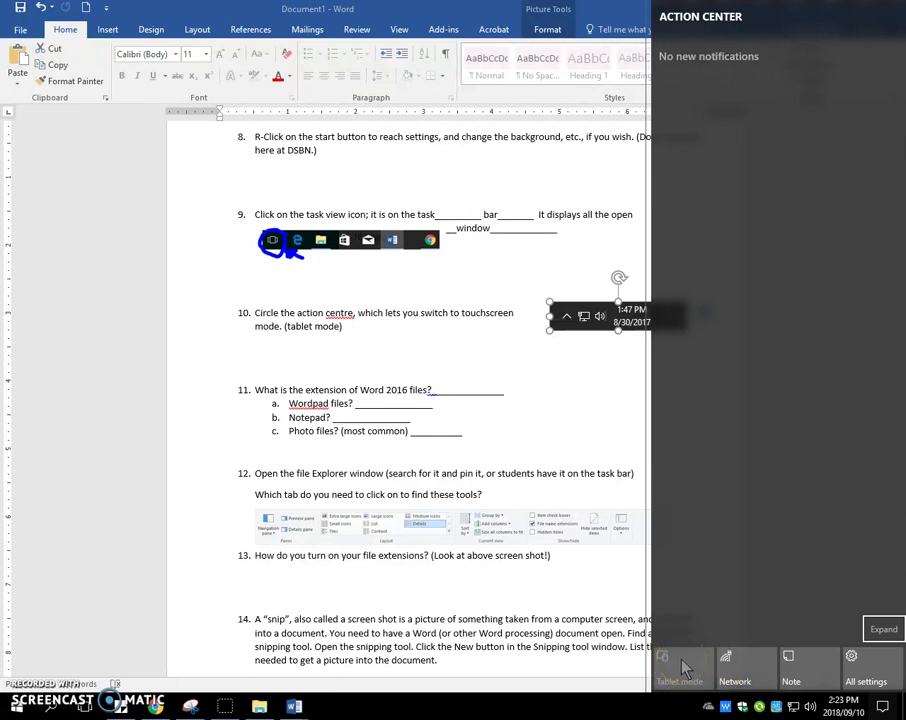
left_click(436, 310)
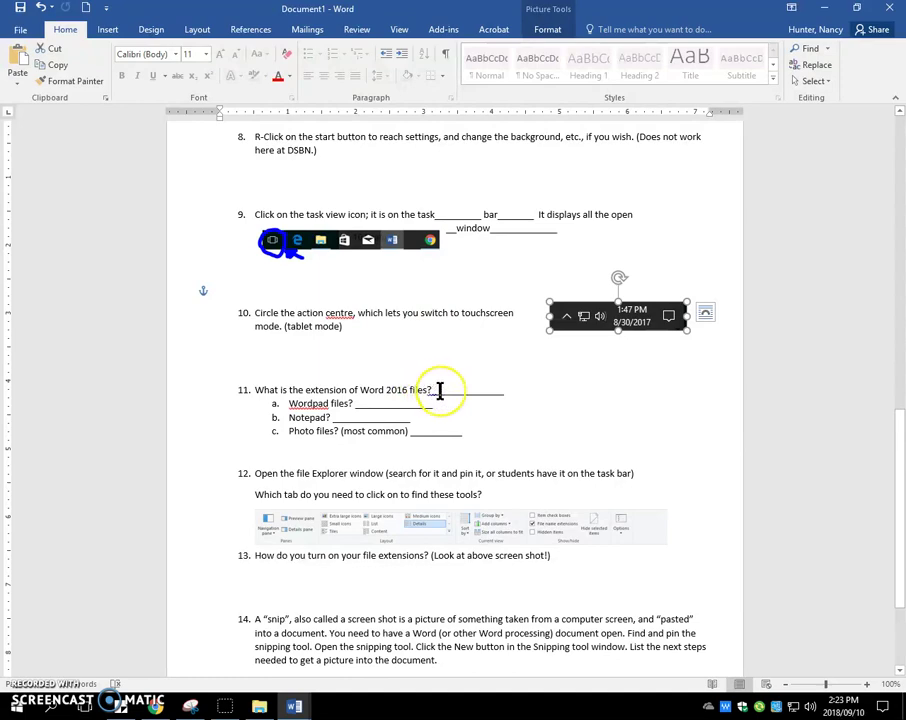
Fill question 11's extension blanks with .docx, .rtf rich text format, .txt, and .jpg .jpeg.
scroll(440, 391, "up", 10)
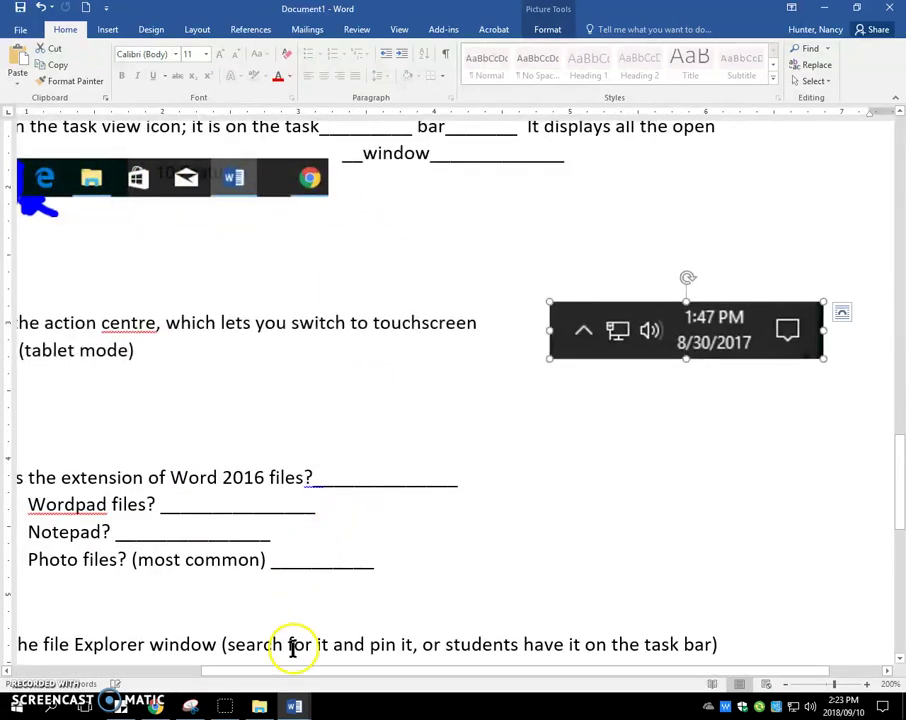
left_click_drag(290, 674, 212, 681)
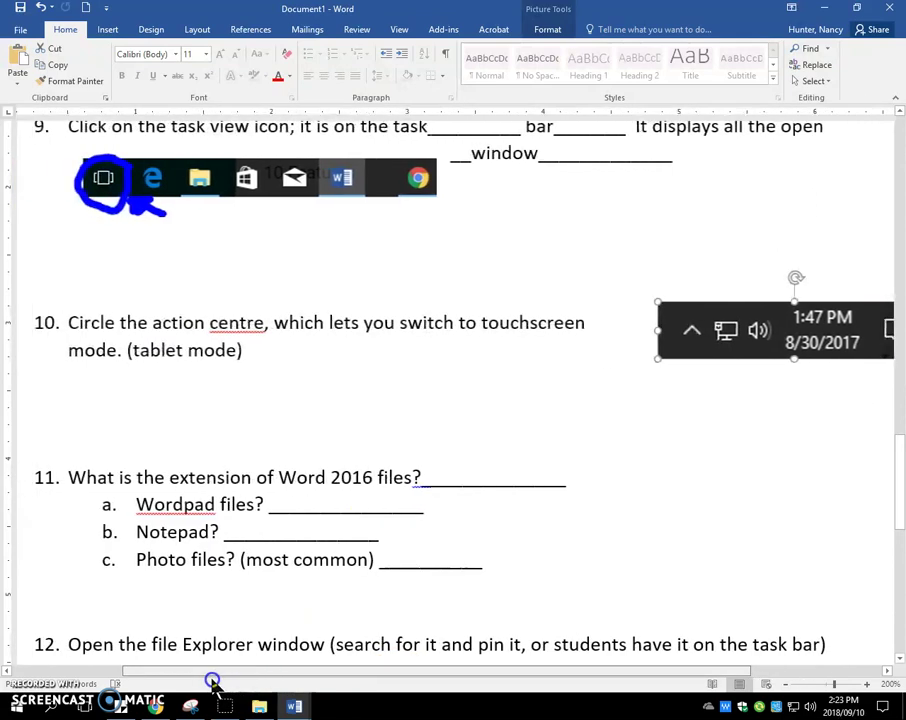
left_click(452, 479)
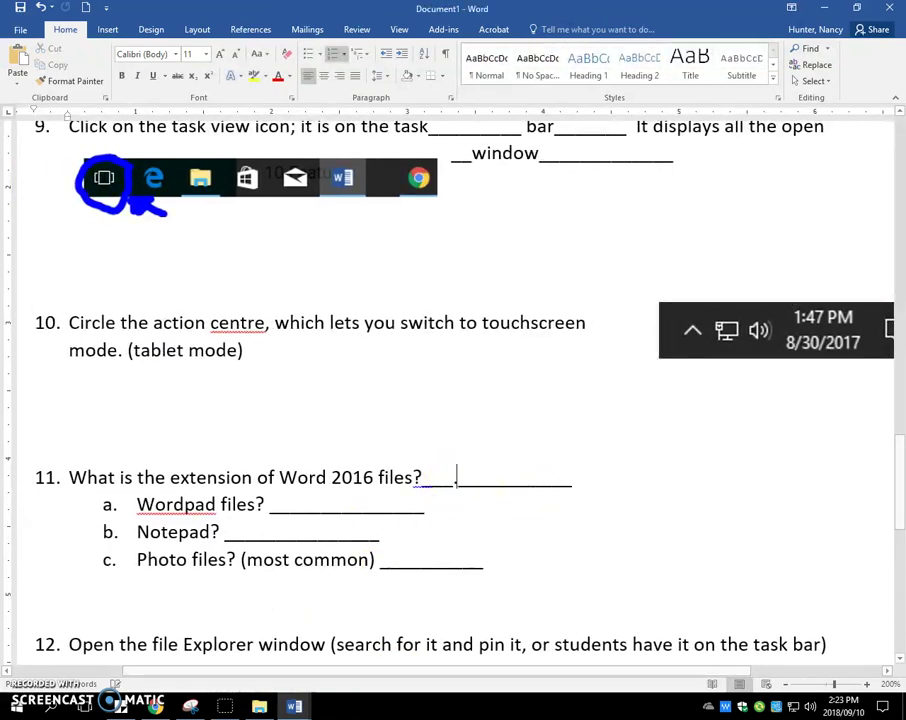
type(".docx")
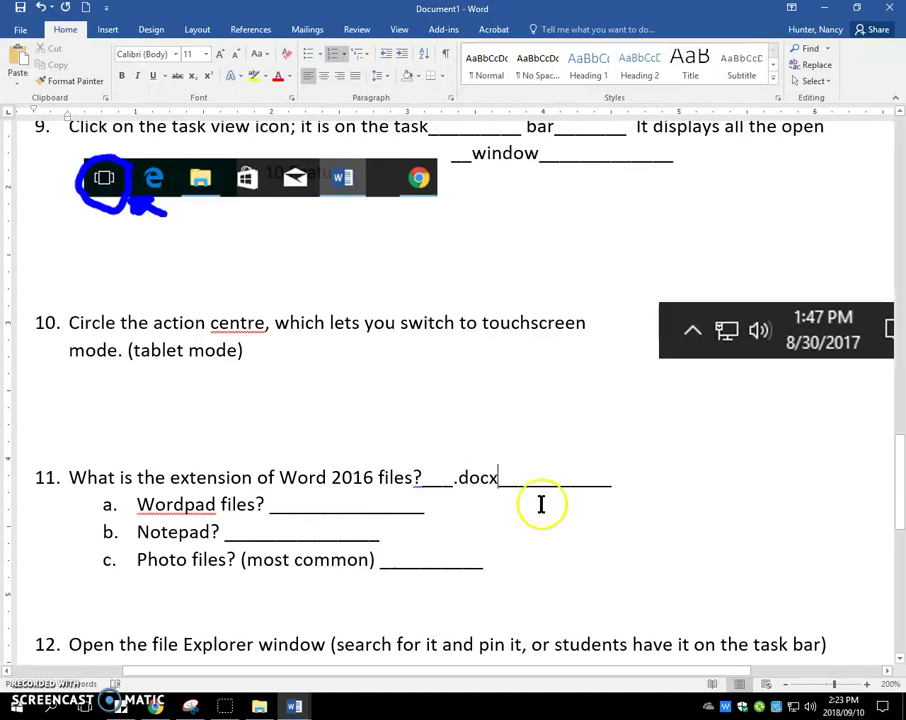
left_click(309, 505)
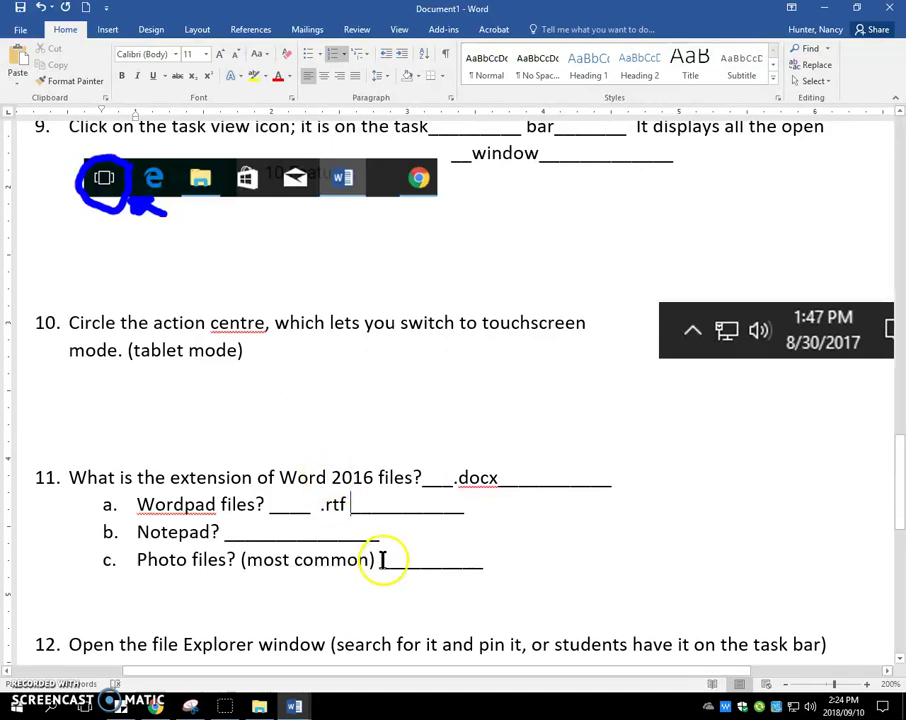
type("rich text")
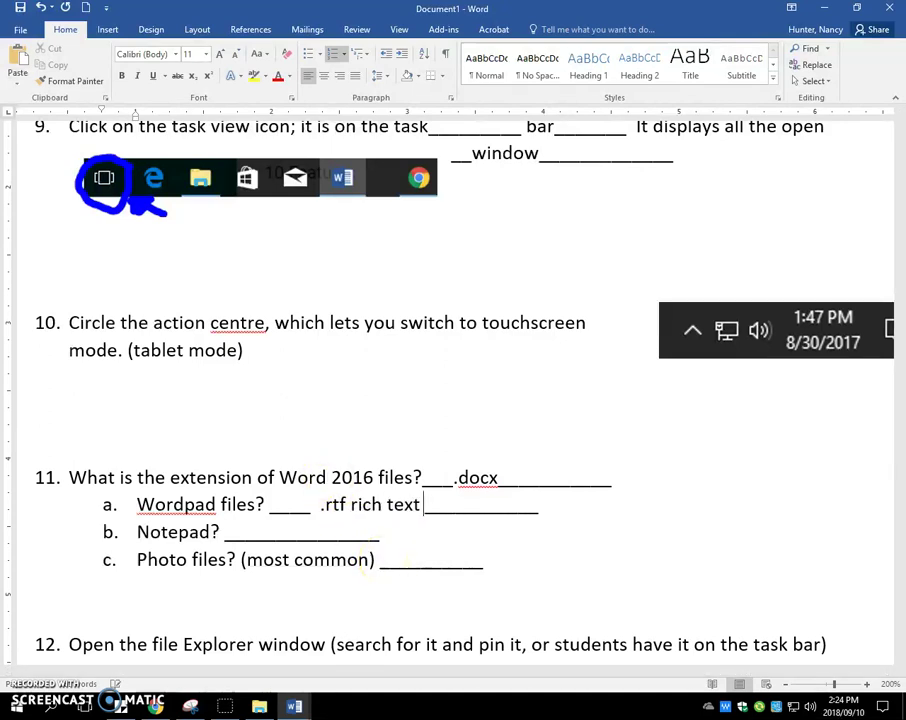
type(" format")
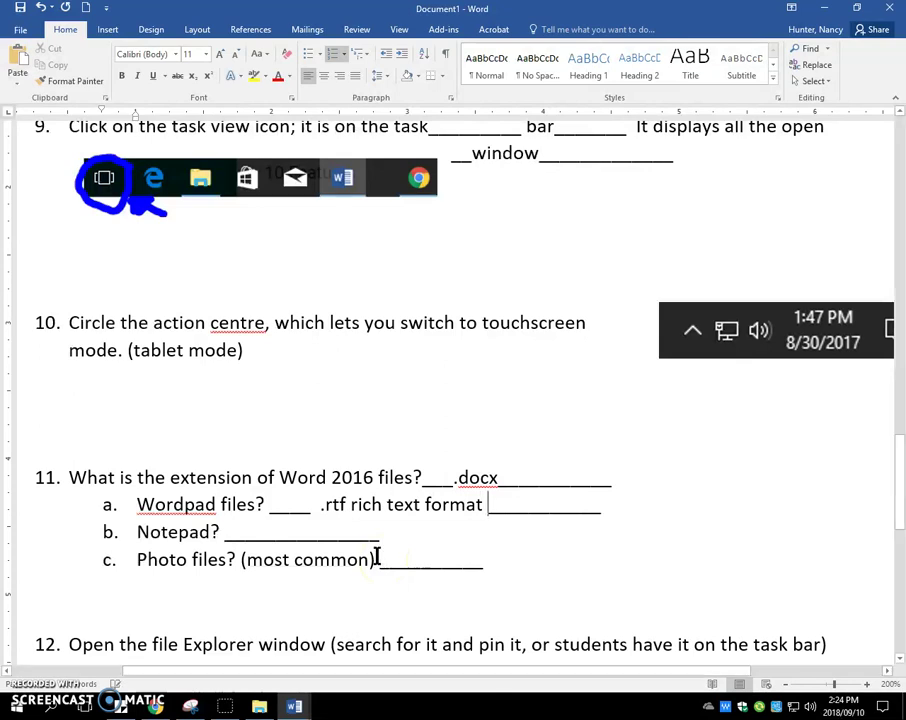
left_click(265, 531)
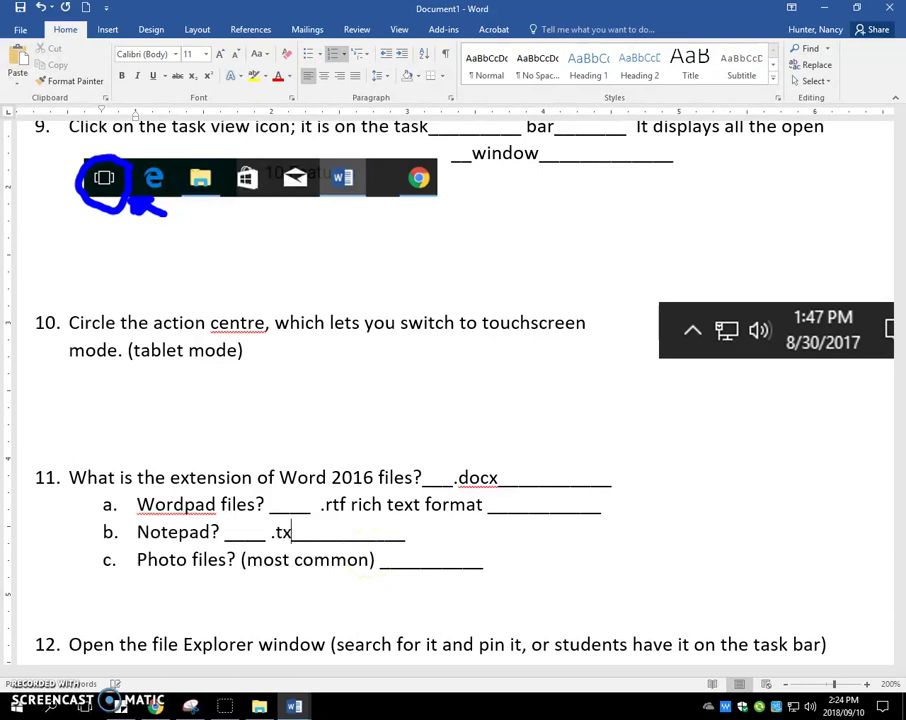
left_click(401, 561)
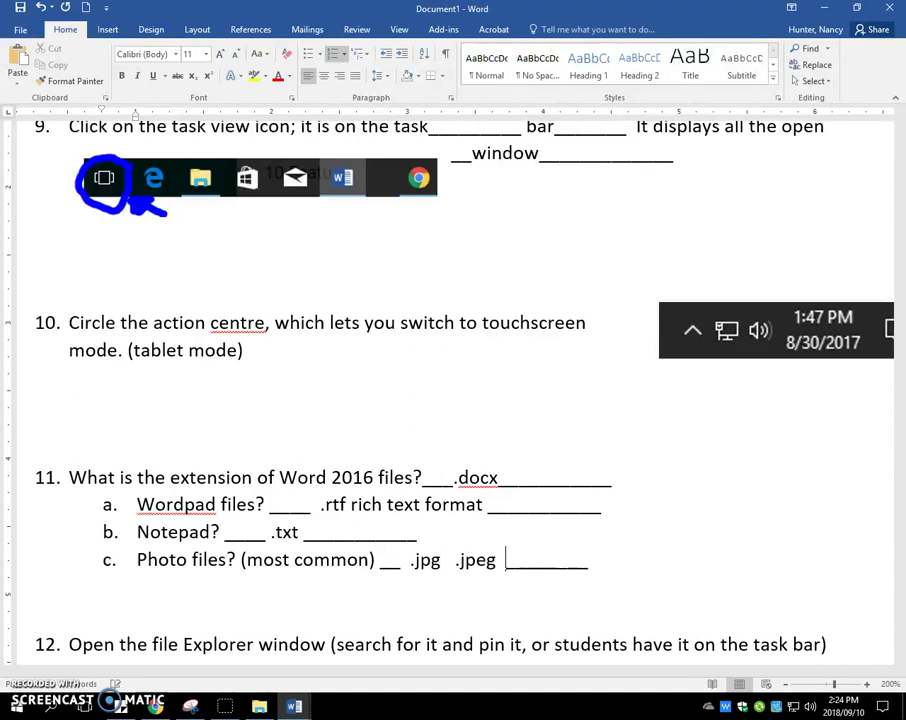
scroll(402, 536, "down", 3)
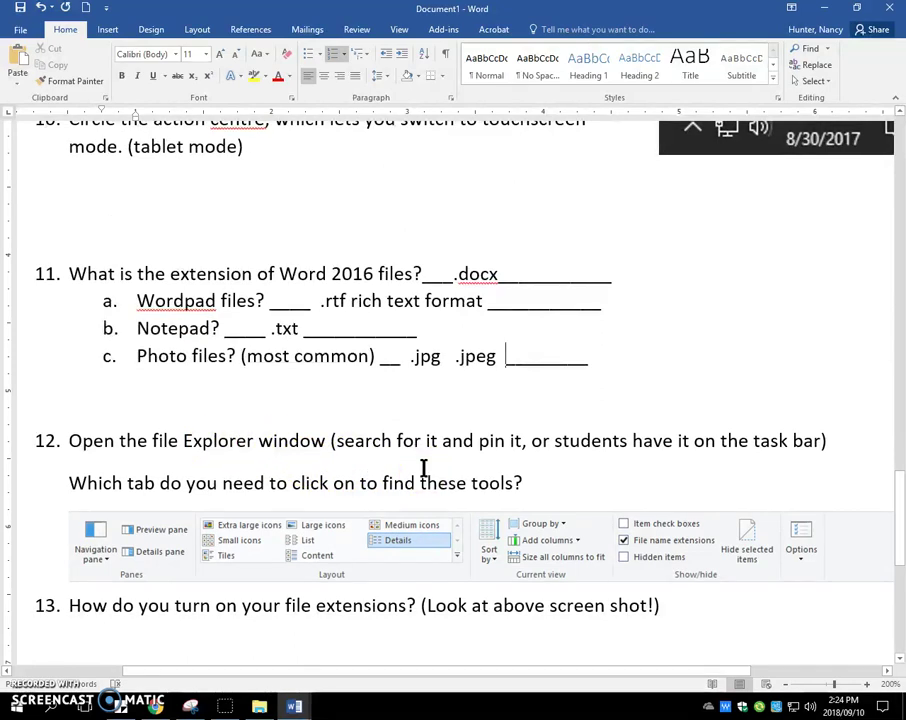
Scroll to question 12 and drag the 00 FUN FUNDAMENTALS Explorer window onto the screen.
left_click(406, 442)
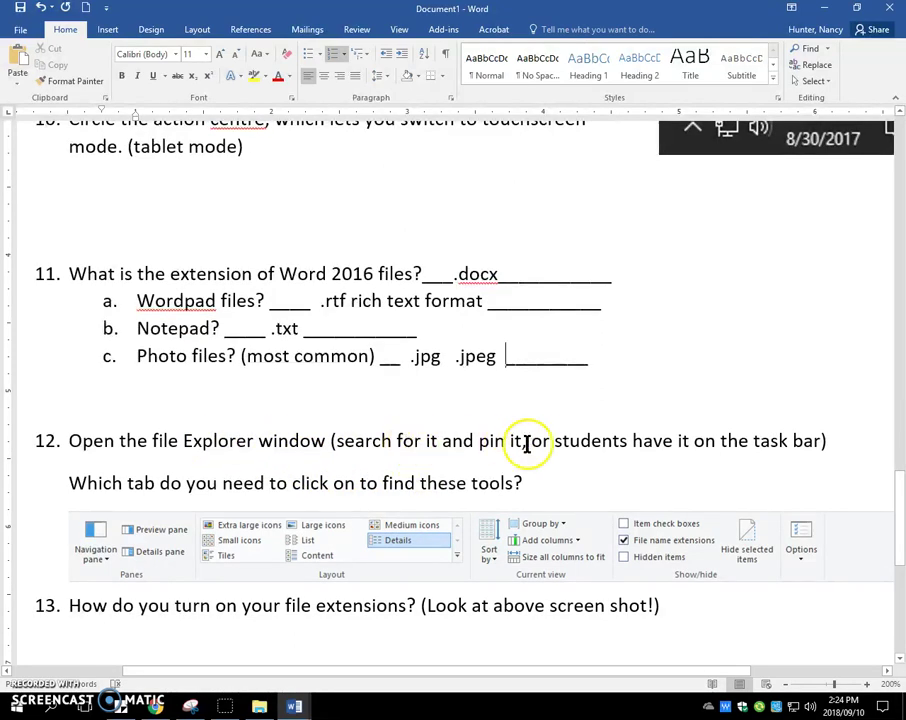
scroll(446, 432, "down", 3)
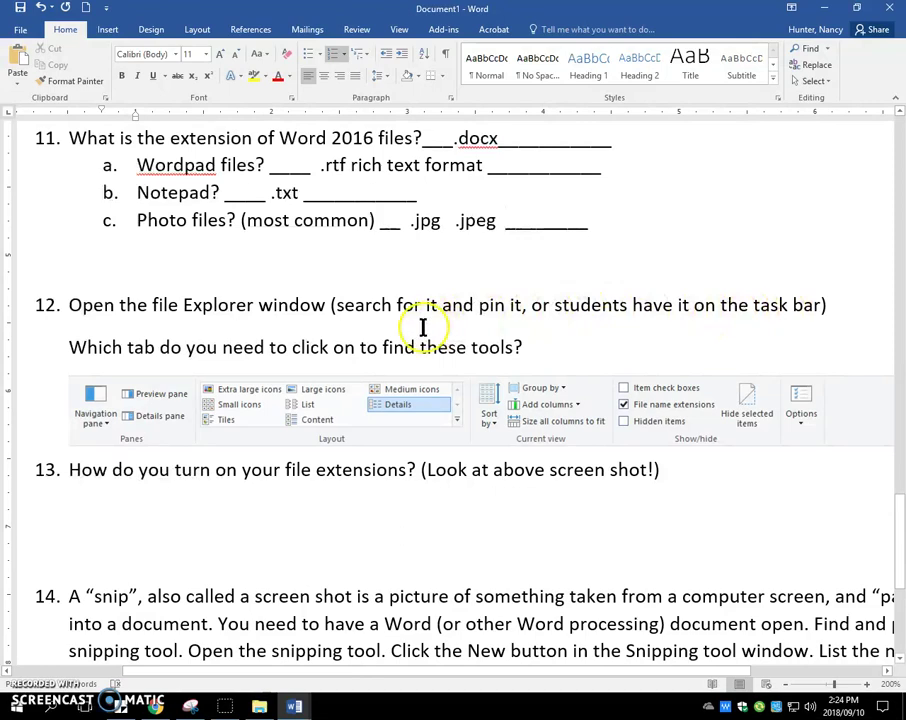
left_click(142, 310)
left_click_drag(905, 242, 440, 481)
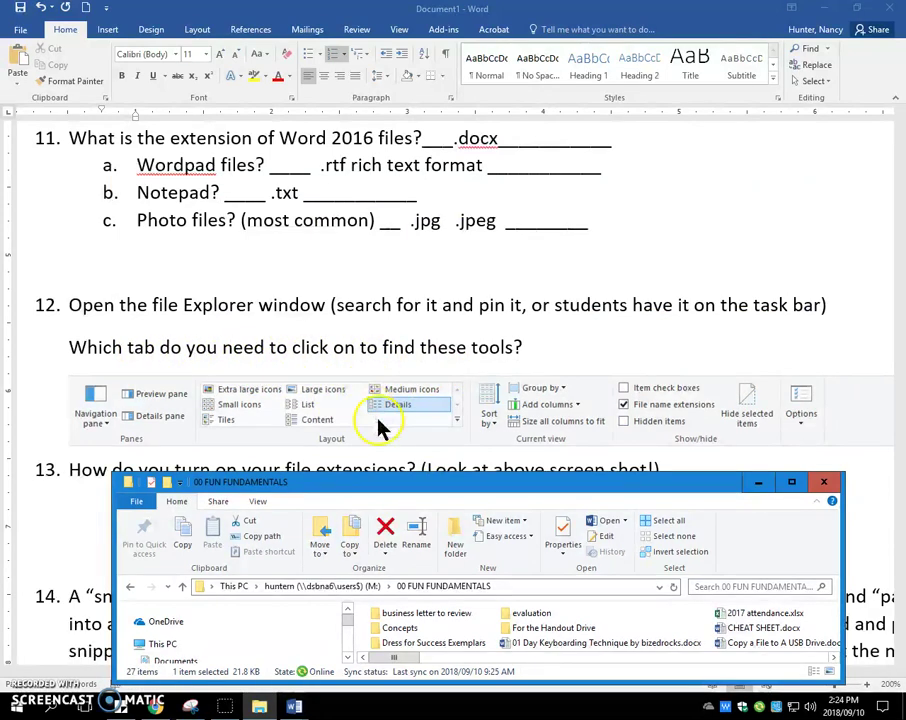
Show the View ribbon in File Explorer and maximize the window.
left_click(447, 487)
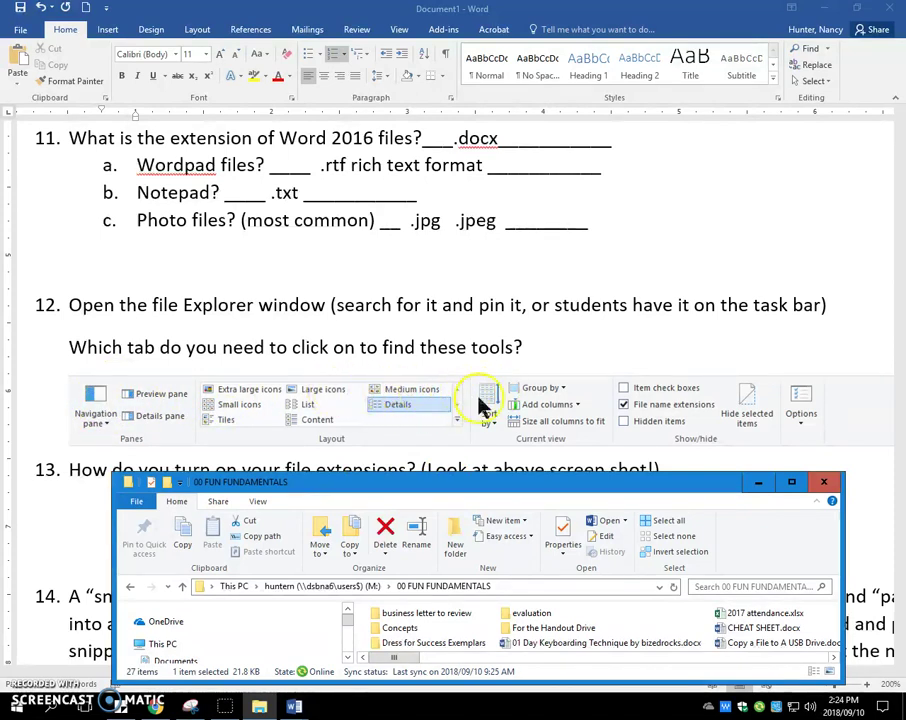
left_click_drag(502, 484, 466, 467)
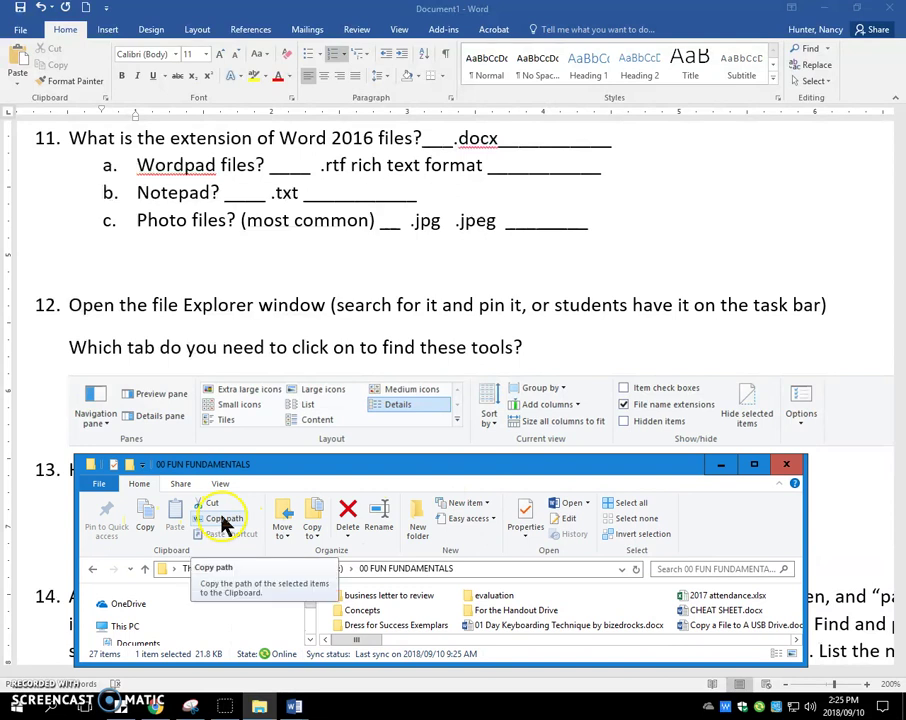
left_click(220, 485)
left_click(181, 484)
left_click(139, 485)
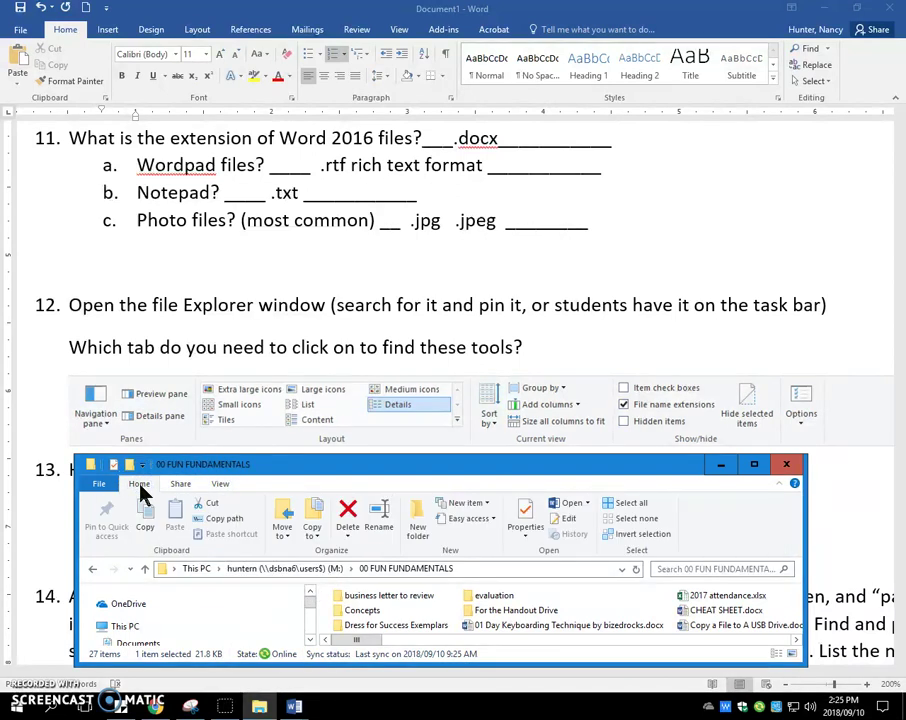
left_click(220, 486)
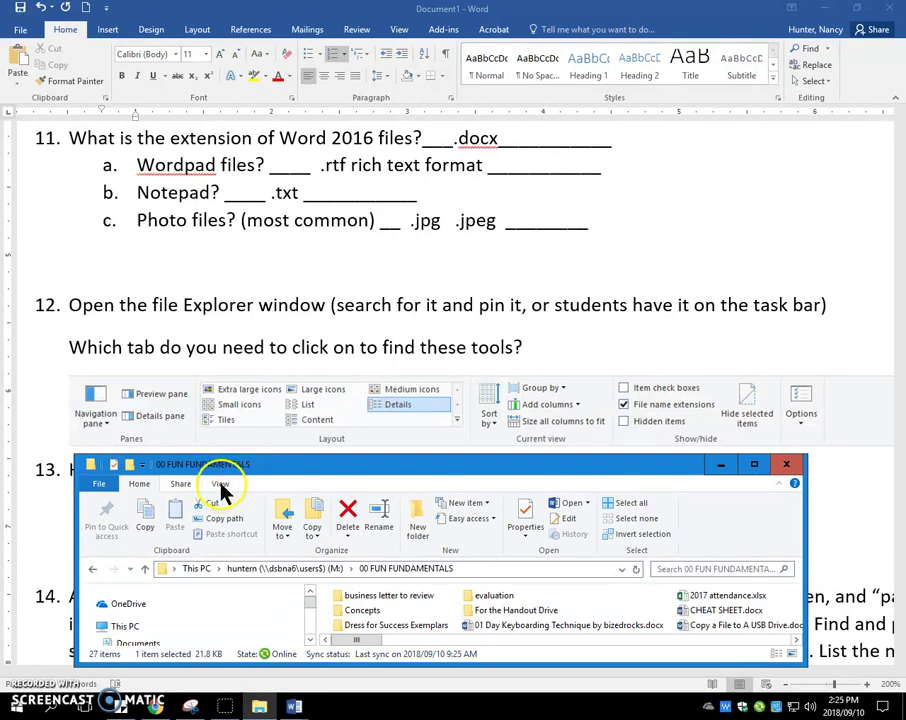
left_click(221, 486)
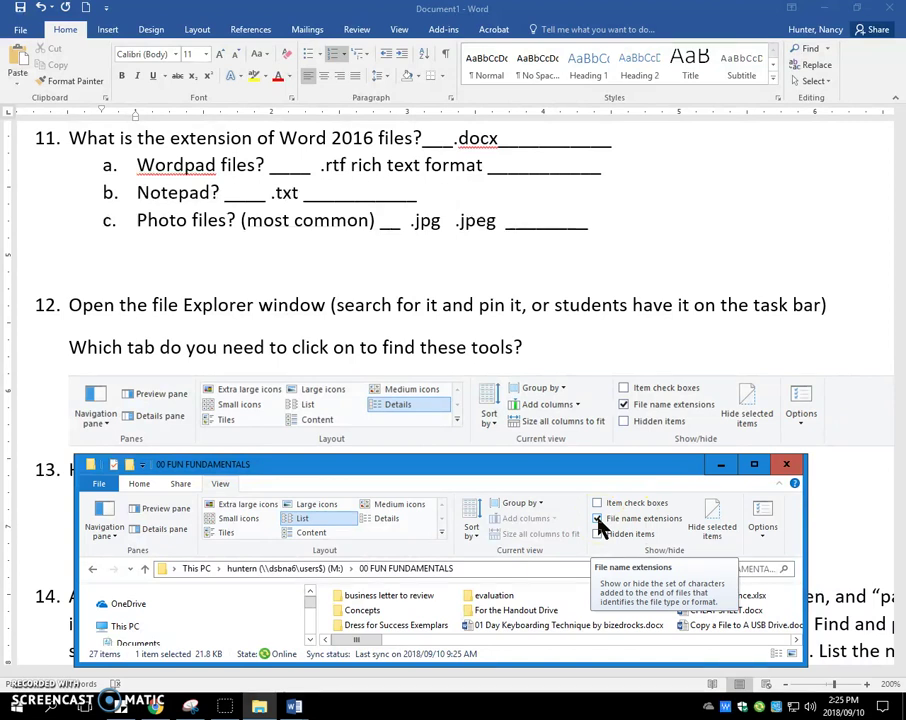
left_click(754, 464)
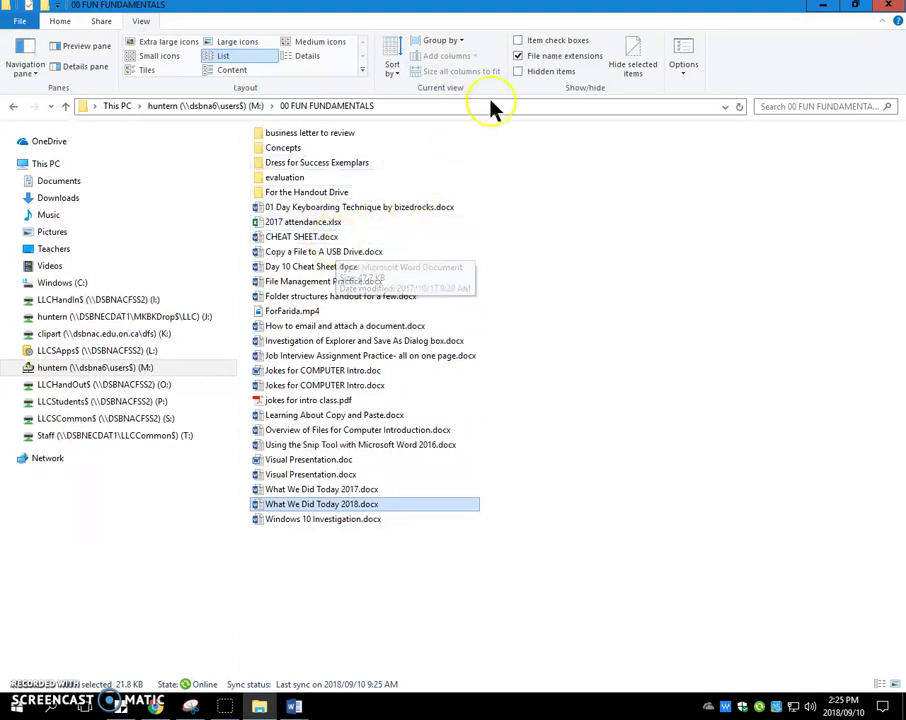
Toggle File name extensions off and on, then restore Explorer and drag it off screen.
left_click(518, 56)
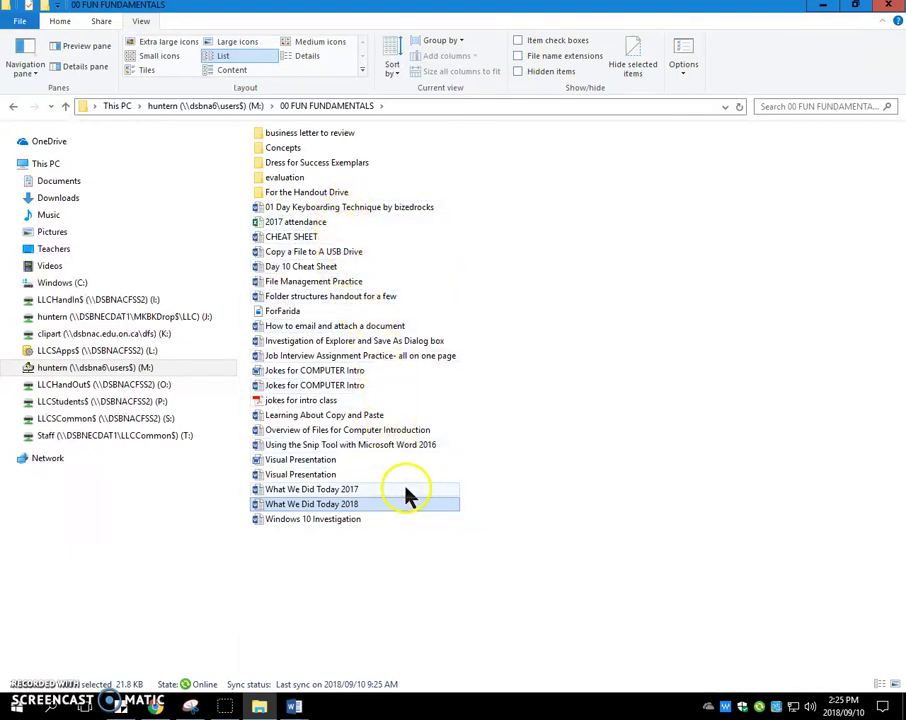
left_click(518, 56)
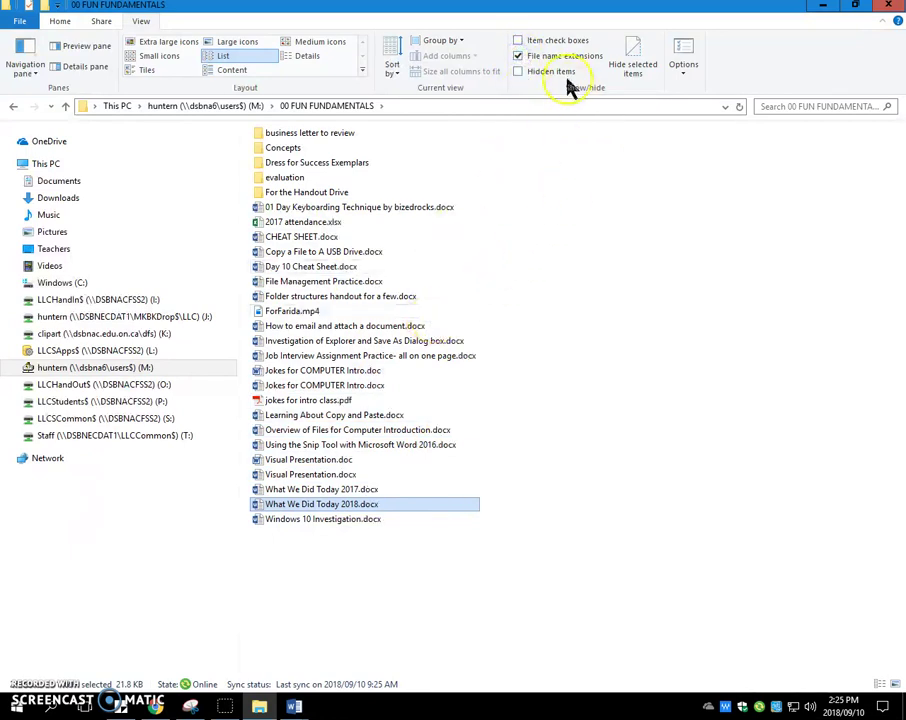
double_click(562, 10)
left_click_drag(591, 40, 905, 270)
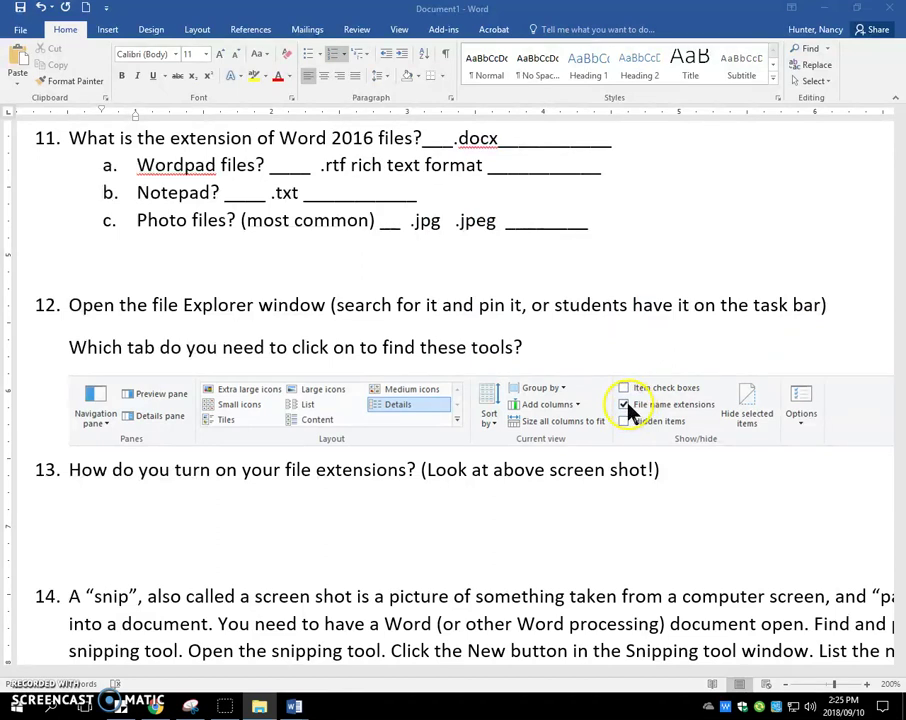
Uncheck File name extensions in Explorer, move it off screen, and scroll Word to question 14.
left_click_drag(880, 150, 310, 148)
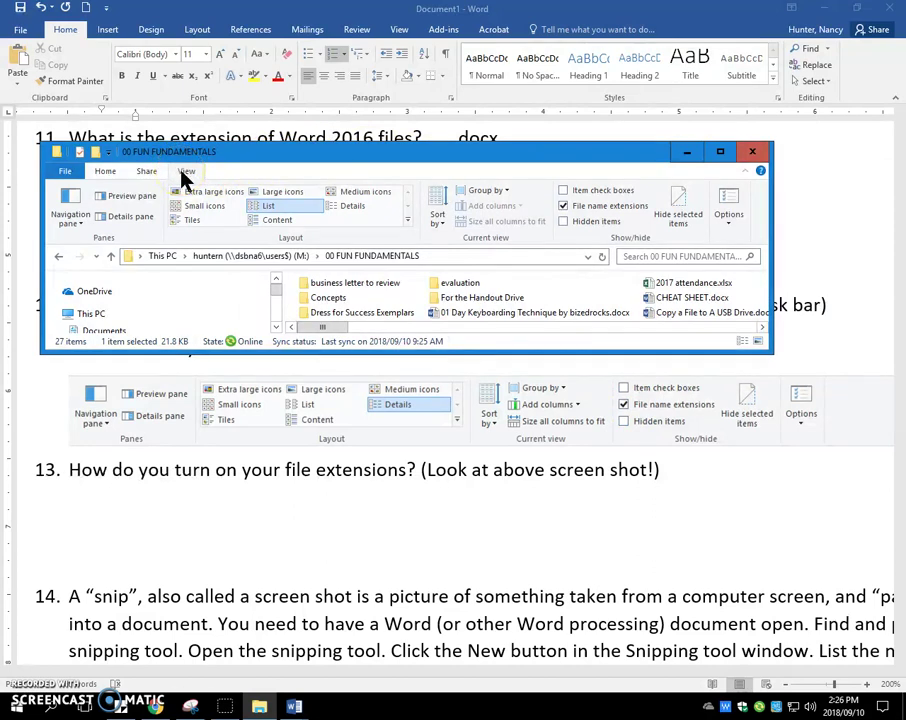
left_click(563, 206)
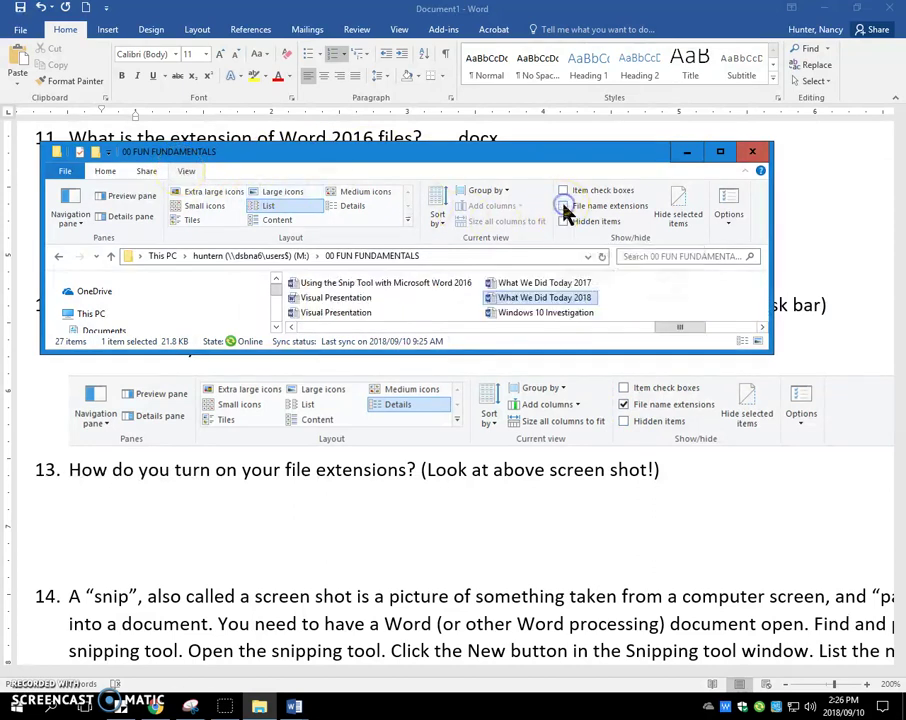
left_click_drag(506, 157, 905, 220)
scroll(508, 555, "down", 5)
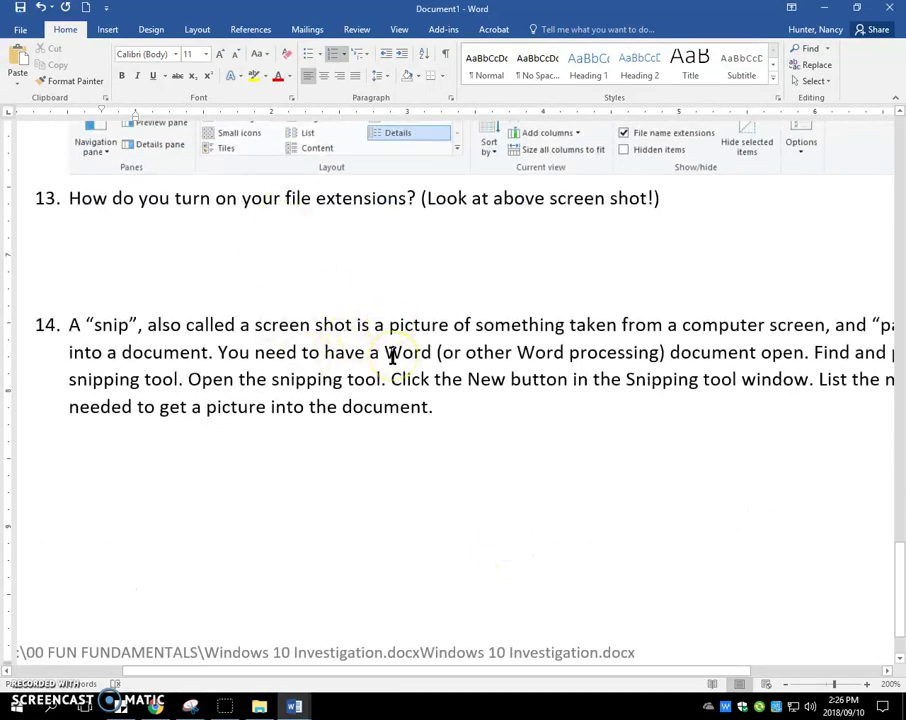
scroll(391, 356, "down", 2)
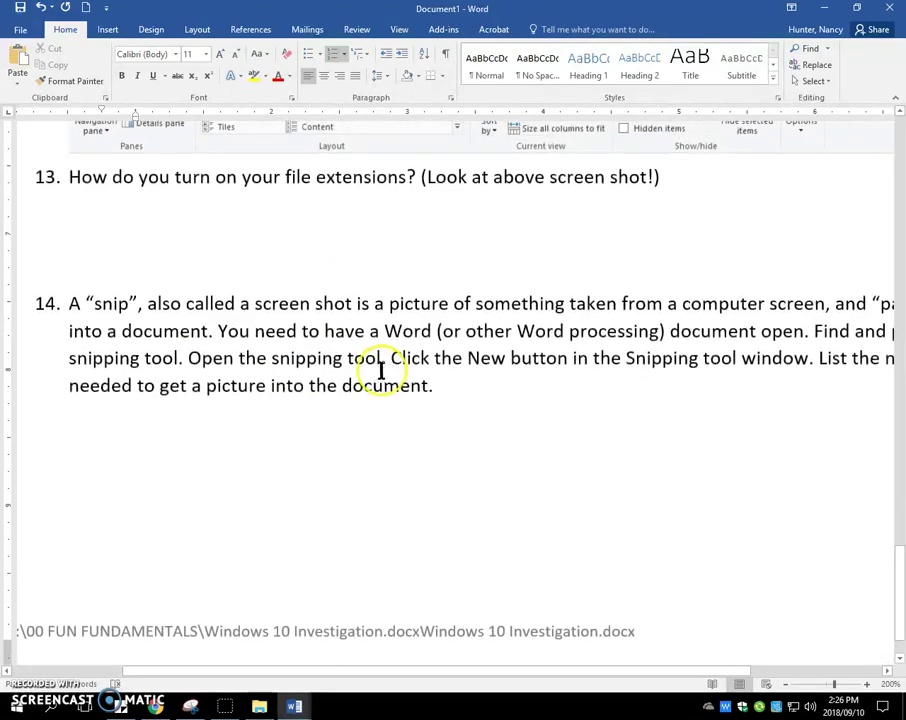